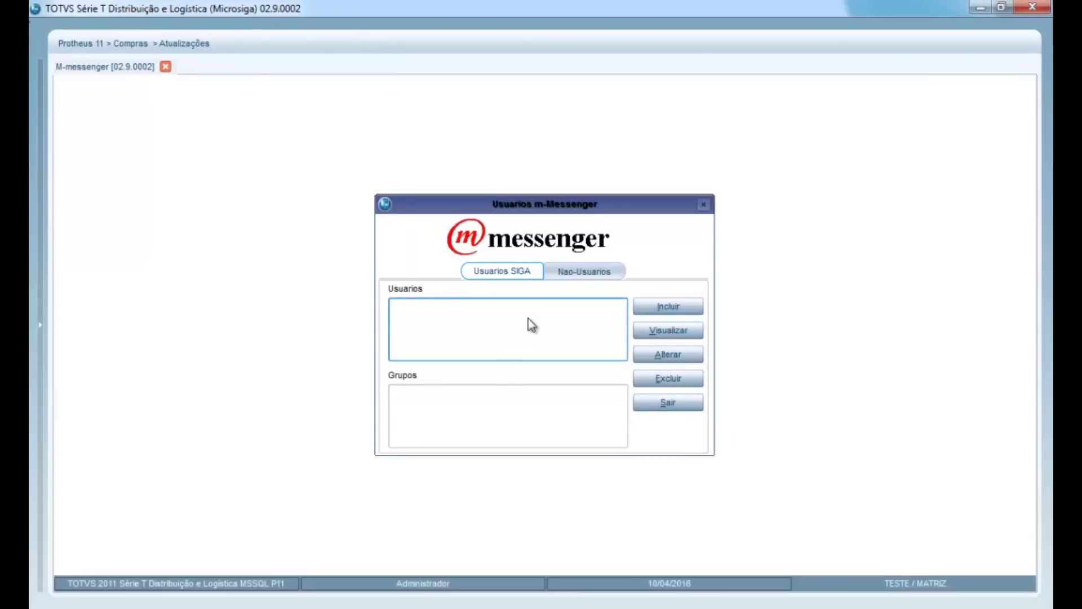
Add a new M-Messenger entry for a non-SIGA user and fill in the recipient's e-mail address.
{"action": "left_click", "coordinate": [440, 416]}
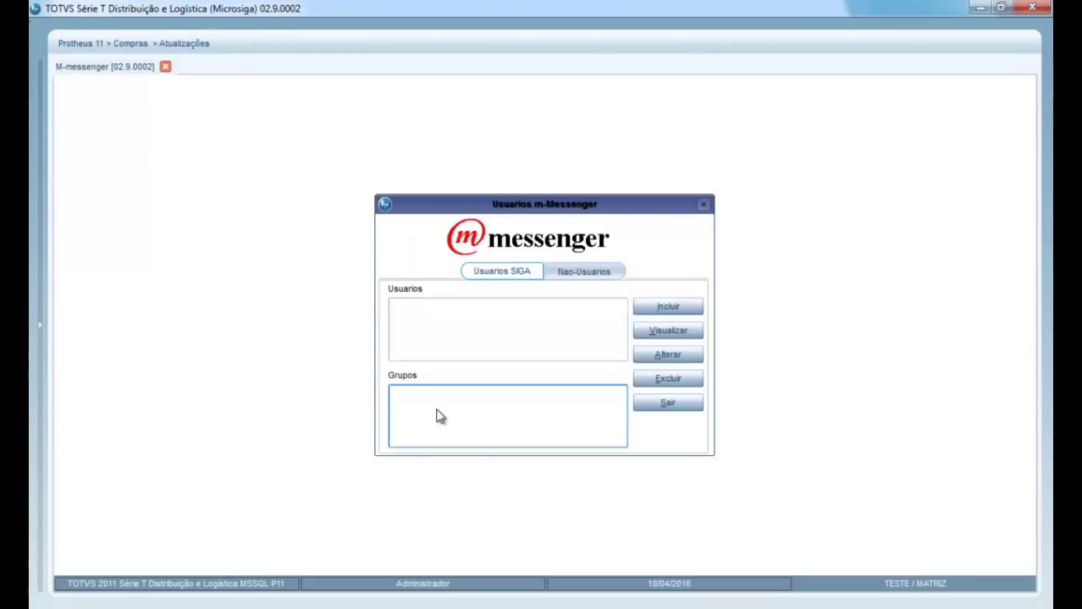
{"action": "key", "text": "shift+Tab"}
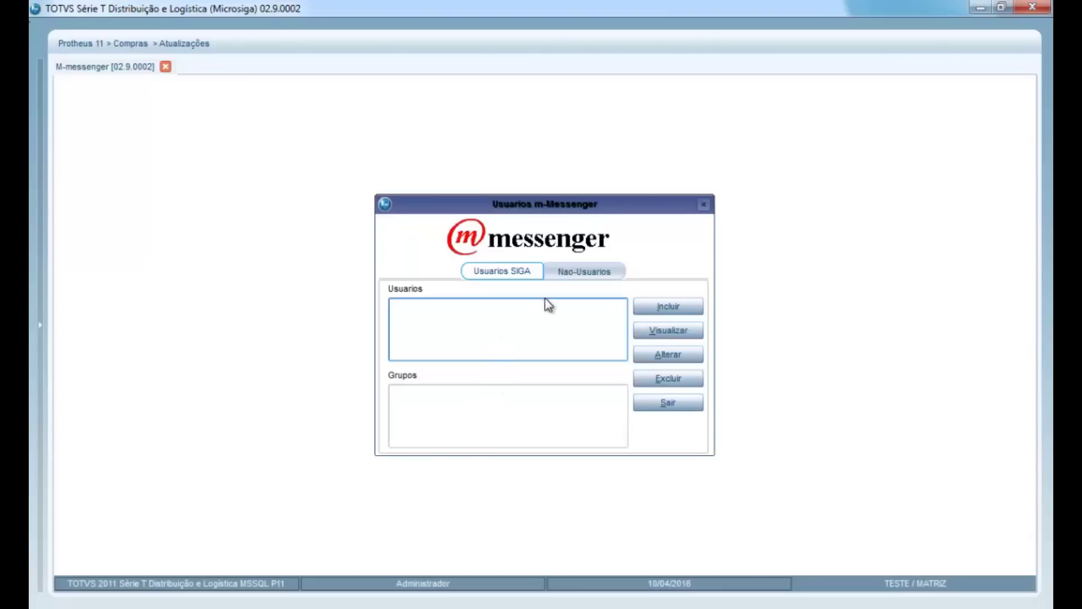
{"action": "left_click", "coordinate": [576, 273]}
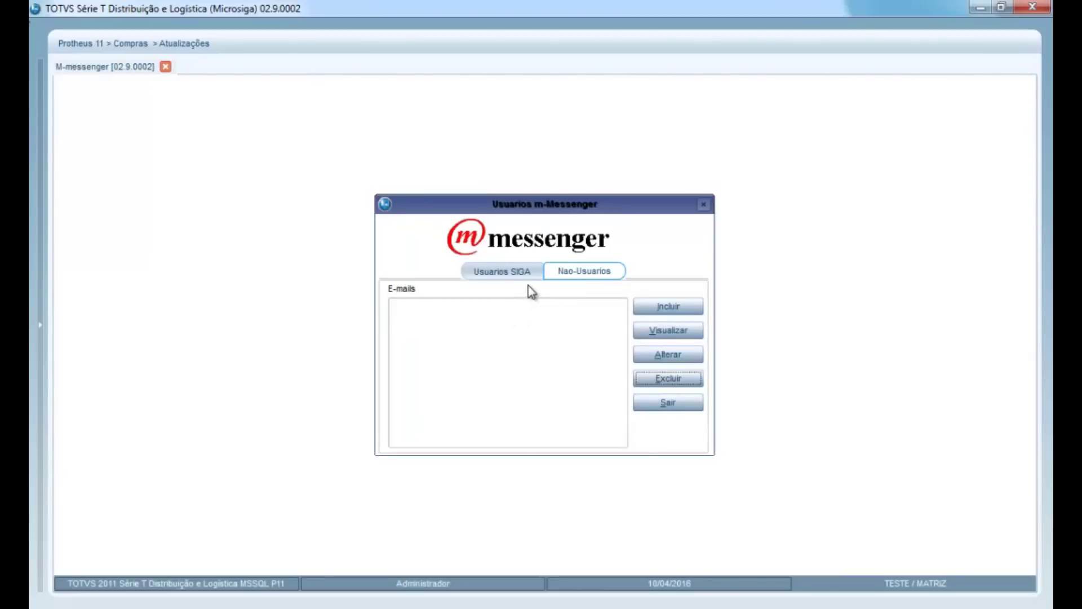
{"action": "left_click", "coordinate": [668, 307]}
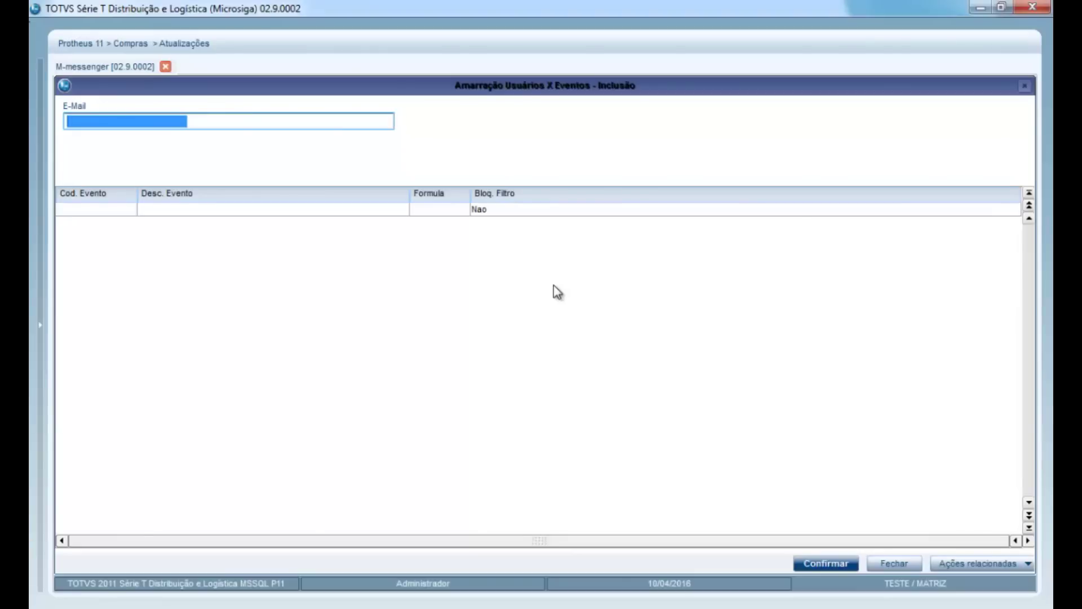
{"action": "key", "text": "Return"}
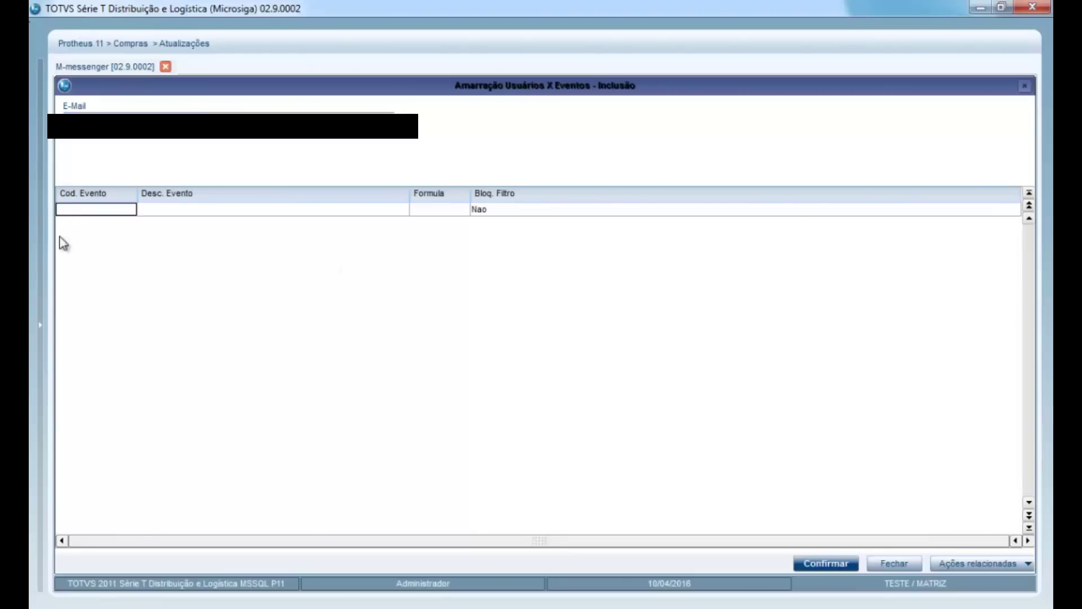
Look up the system events and assign event 032, Inclusao de Clientes, to the first row of the event grid.
{"action": "left_click", "coordinate": [128, 212]}
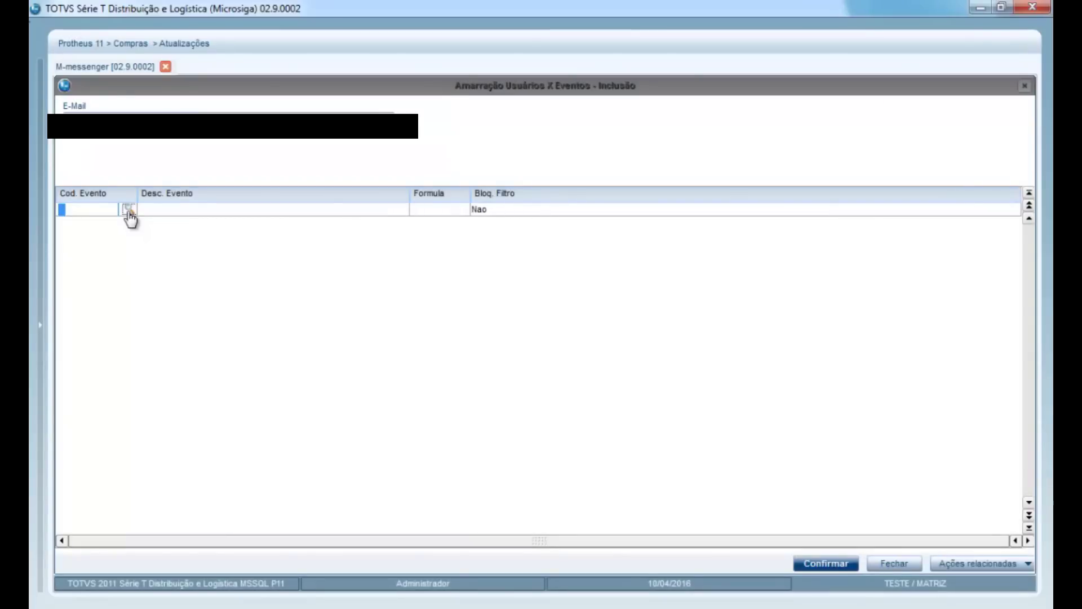
{"action": "left_click", "coordinate": [128, 210]}
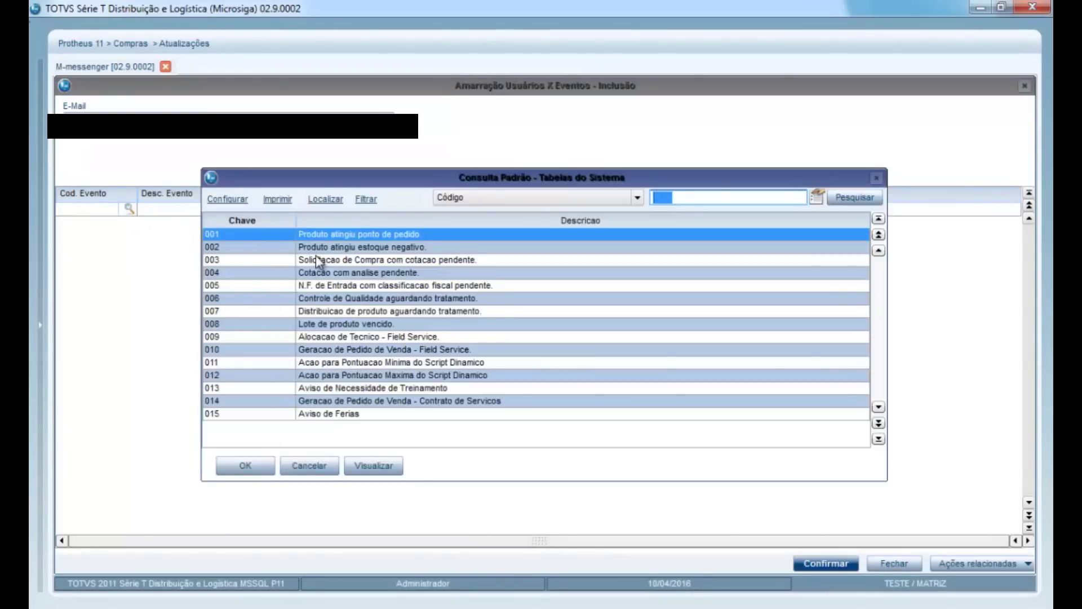
{"action": "left_click", "coordinate": [307, 238]}
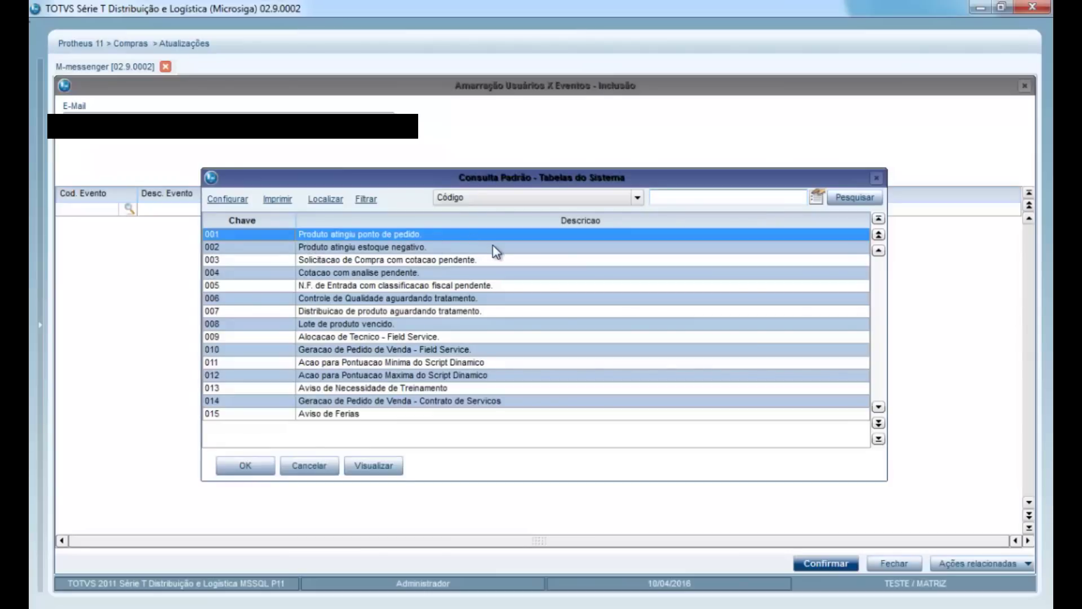
{"action": "left_click", "coordinate": [396, 248]}
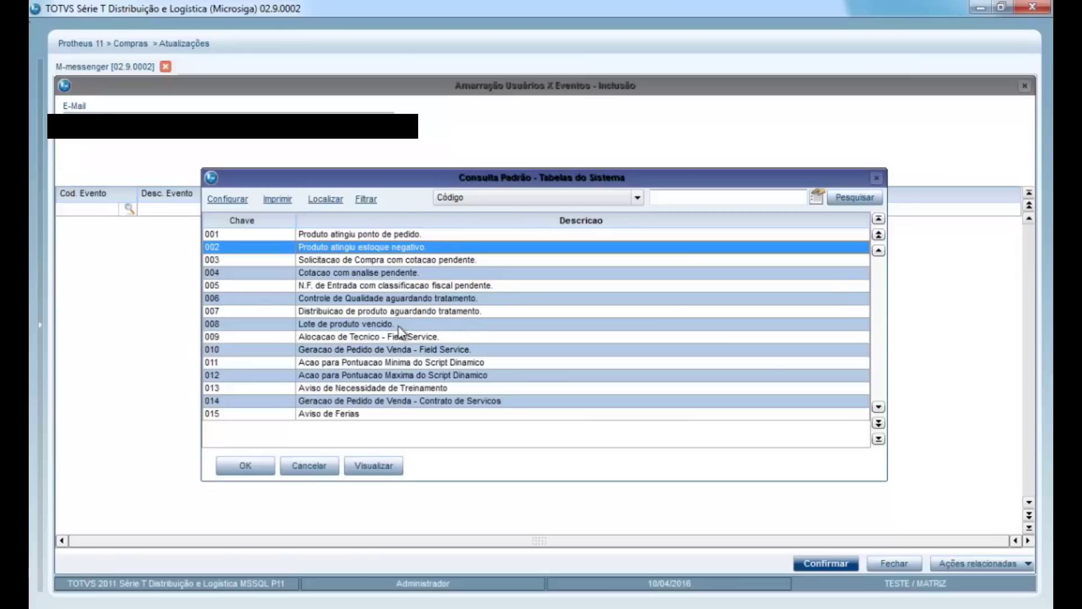
{"action": "left_click", "coordinate": [417, 401]}
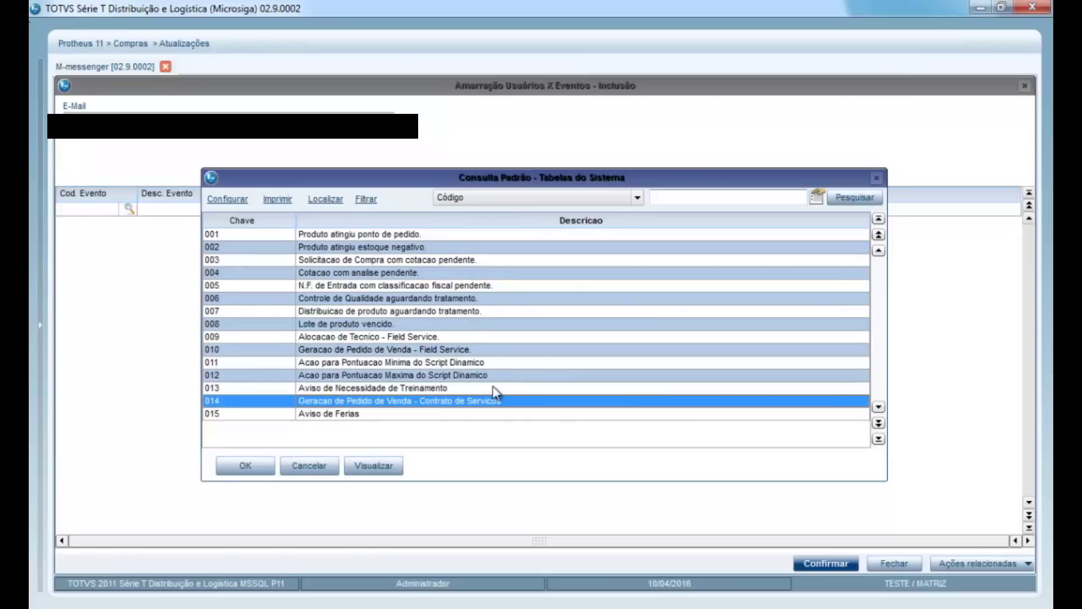
{"action": "key", "text": "Down"}
{"action": "key", "text": "Down"}
{"action": "key", "text": "Down"}
{"action": "key", "text": "Down"}
{"action": "key", "text": "Down"}
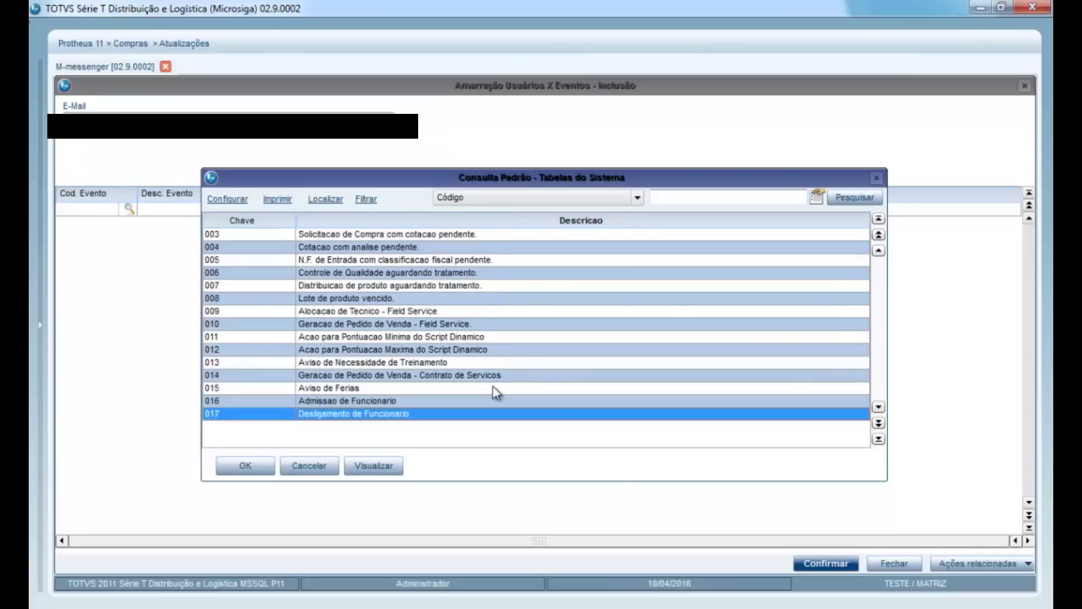
{"action": "key", "text": "Up"}
{"action": "key", "text": "Up"}
{"action": "key", "text": "Up"}
{"action": "key", "text": "Up"}
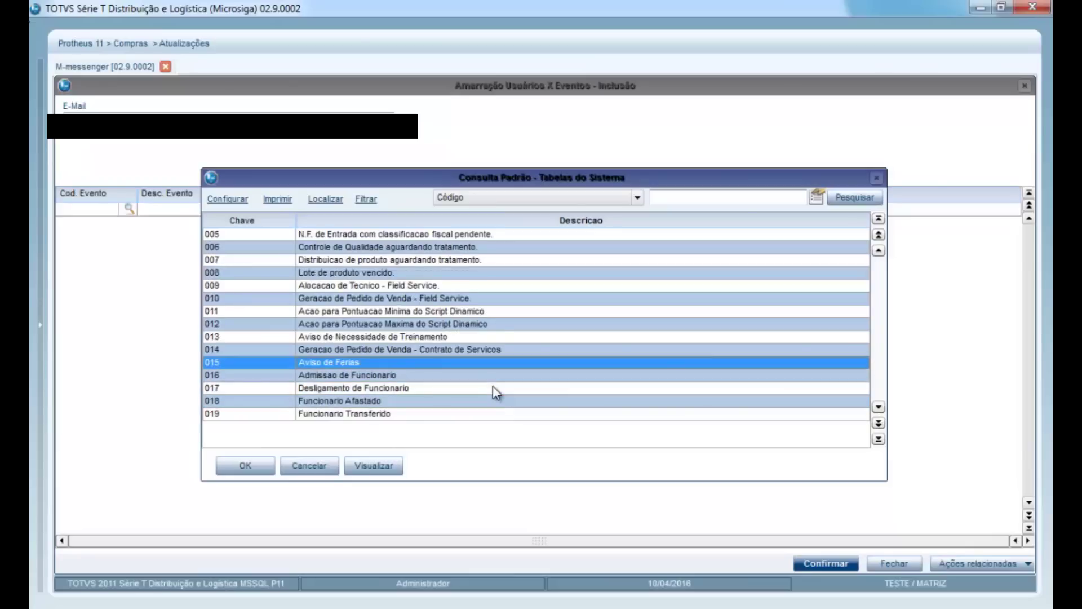
{"action": "key", "text": "Down"}
{"action": "key", "text": "Down"}
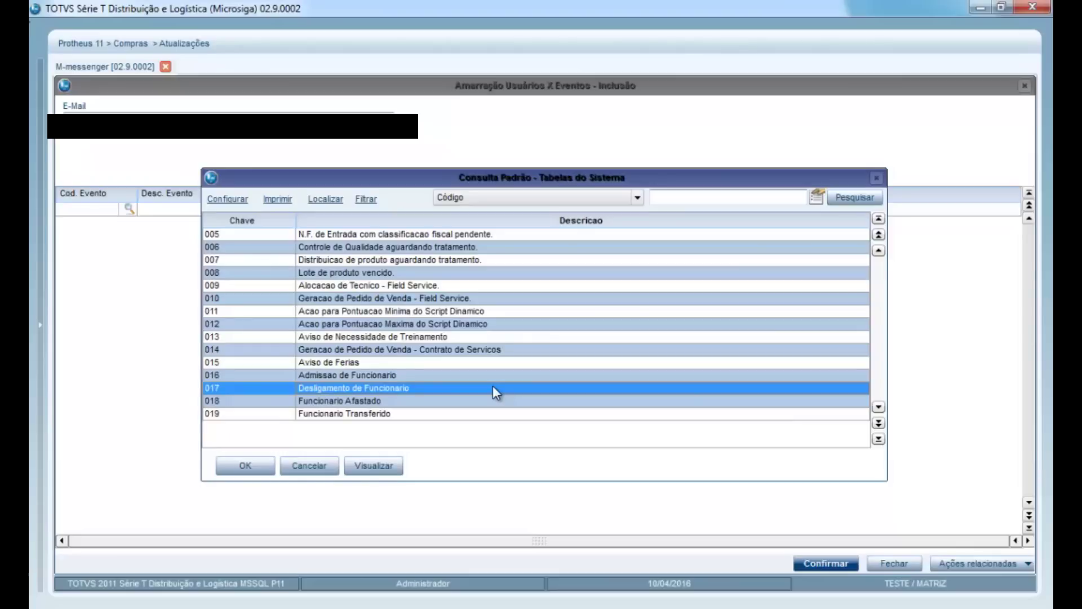
{"action": "key", "text": "Down"}
{"action": "key", "text": "Down"}
{"action": "key", "text": "Down"}
{"action": "key", "text": "Down"}
{"action": "key", "text": "Down"}
{"action": "key", "text": "Down"}
{"action": "key", "text": "Down"}
{"action": "key", "text": "Down"}
{"action": "key", "text": "Down"}
{"action": "key", "text": "Down"}
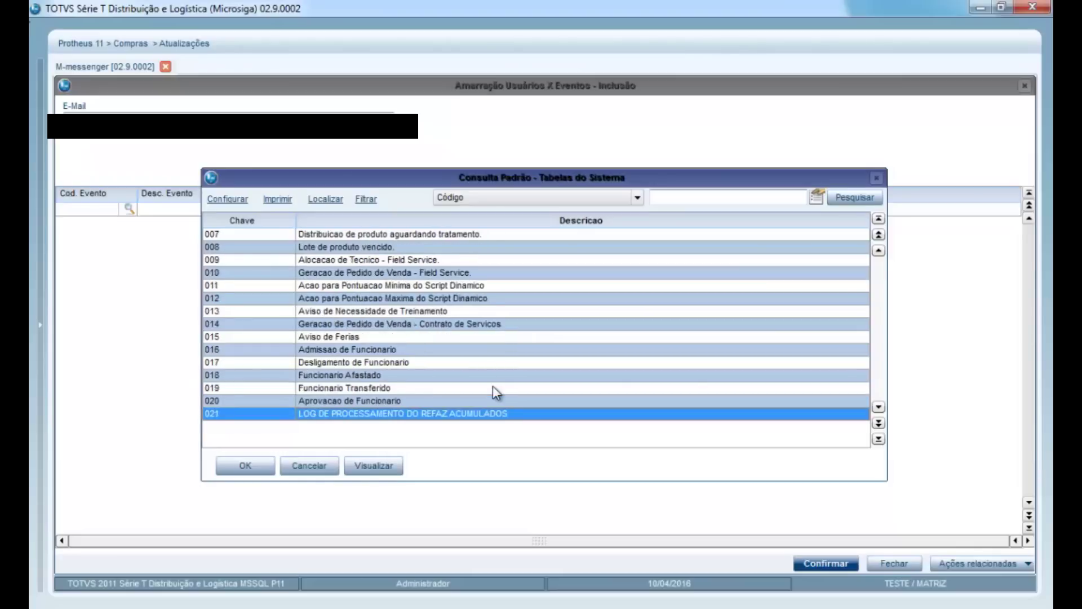
{"action": "key", "text": "Down"}
{"action": "key", "text": "Down"}
{"action": "key", "text": "Down"}
{"action": "key", "text": "Down"}
{"action": "key", "text": "Down"}
{"action": "key", "text": "Down"}
{"action": "key", "text": "Down"}
{"action": "key", "text": "Down"}
{"action": "key", "text": "Down"}
{"action": "key", "text": "Down"}
{"action": "key", "text": "Down"}
{"action": "left_click", "coordinate": [346, 337]}
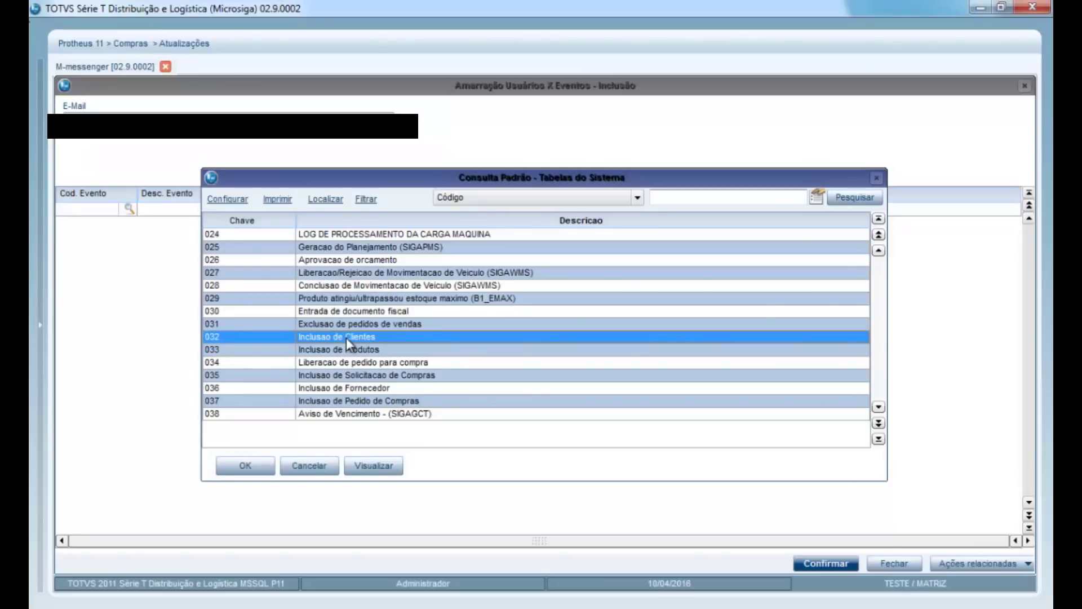
{"action": "double_click", "coordinate": [346, 337]}
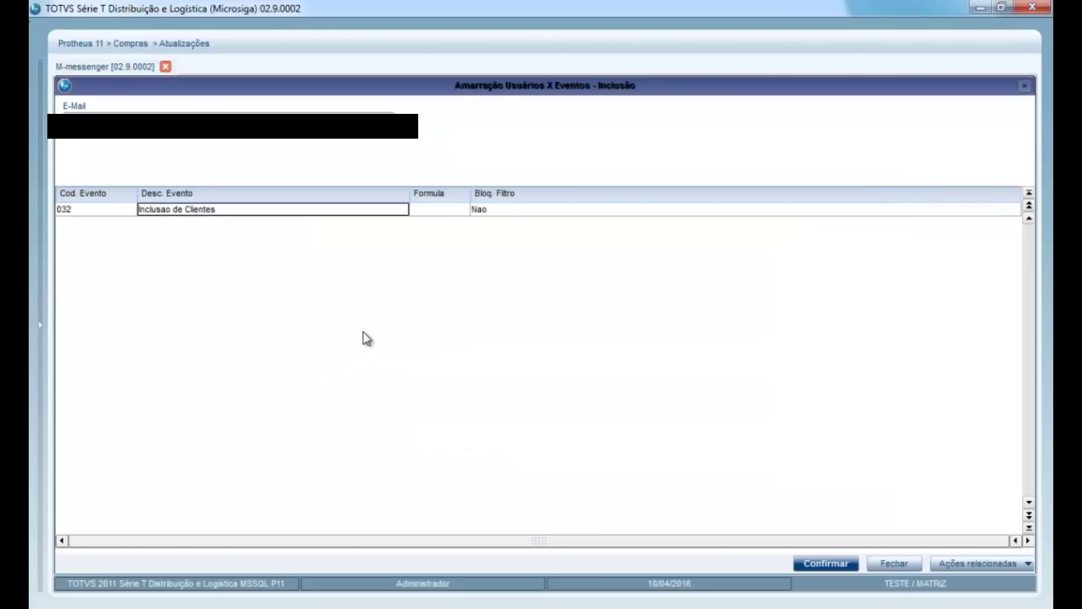
Assign formula M32, INCLUSAO CLIENTE, to the Inclusao de Clientes event.
{"action": "left_click", "coordinate": [448, 212]}
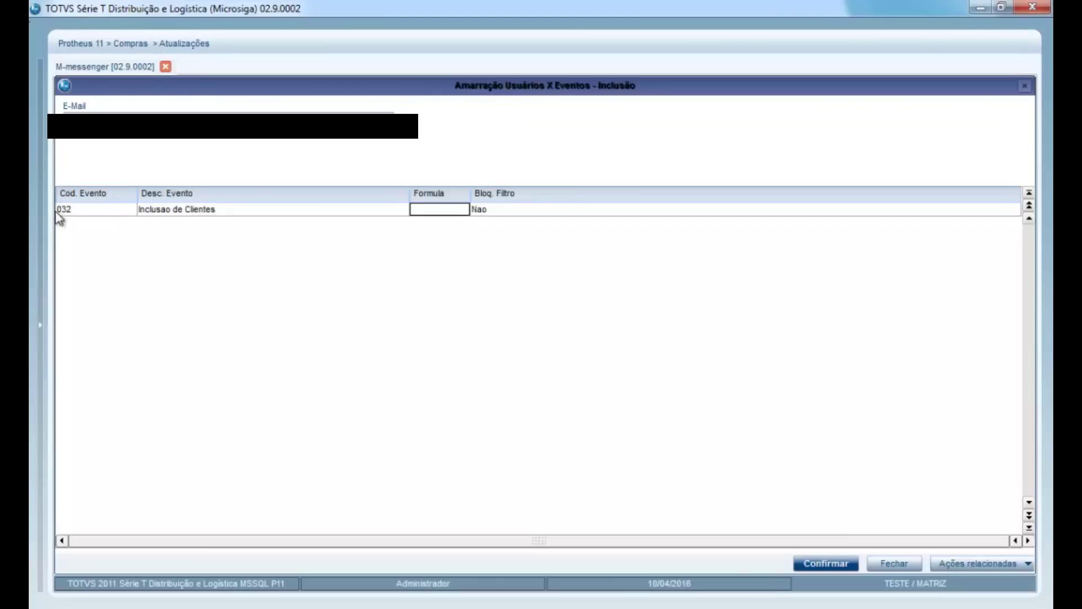
{"action": "left_click", "coordinate": [73, 213]}
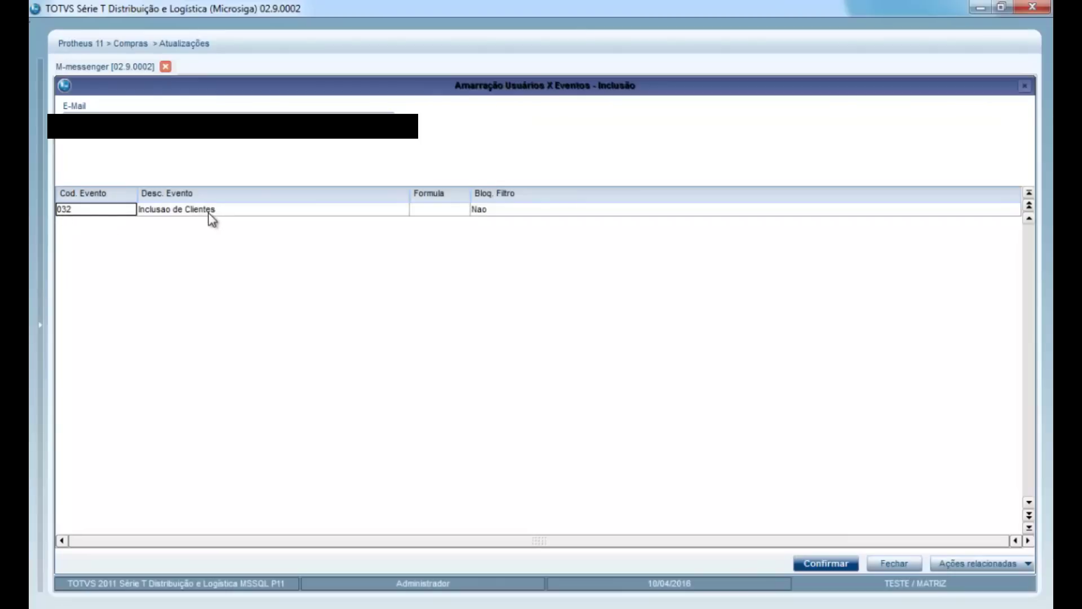
{"action": "left_click", "coordinate": [453, 212]}
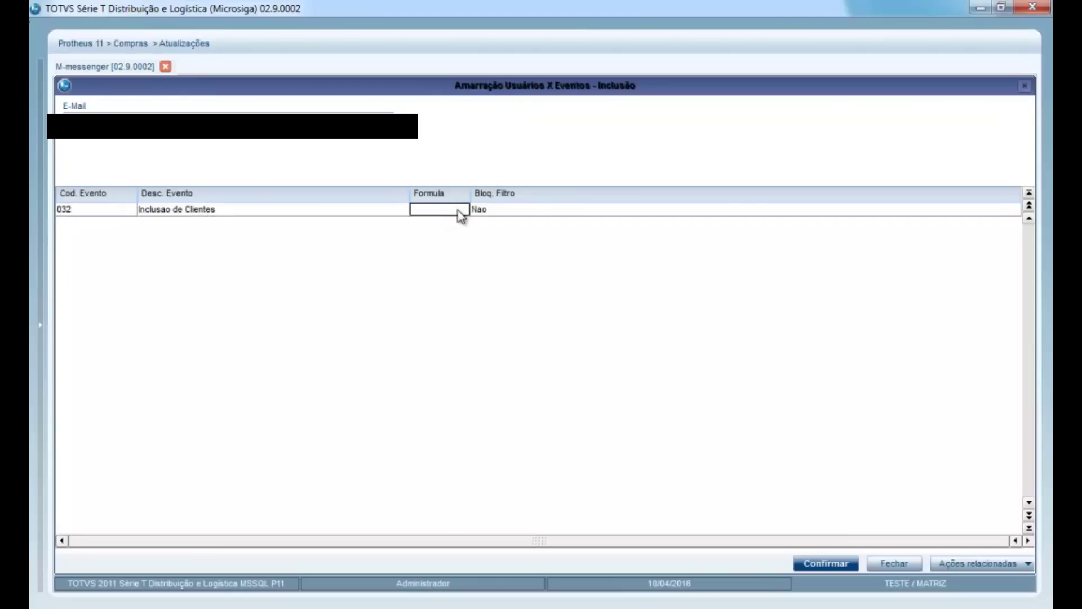
{"action": "double_click", "coordinate": [457, 210]}
{"action": "key", "text": "F3"}
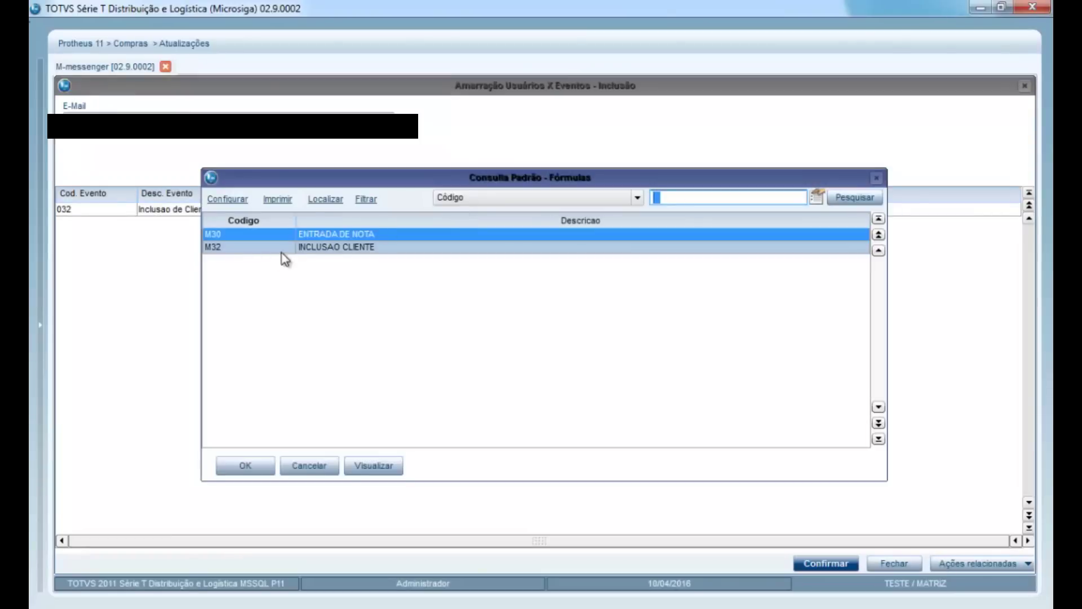
{"action": "left_click", "coordinate": [329, 253]}
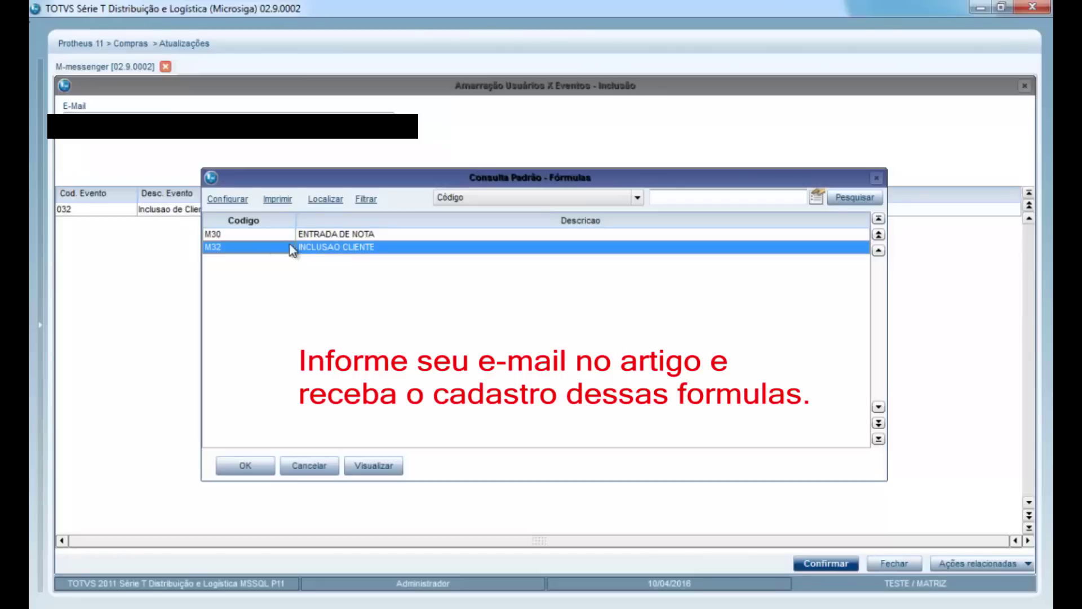
{"action": "double_click", "coordinate": [267, 248]}
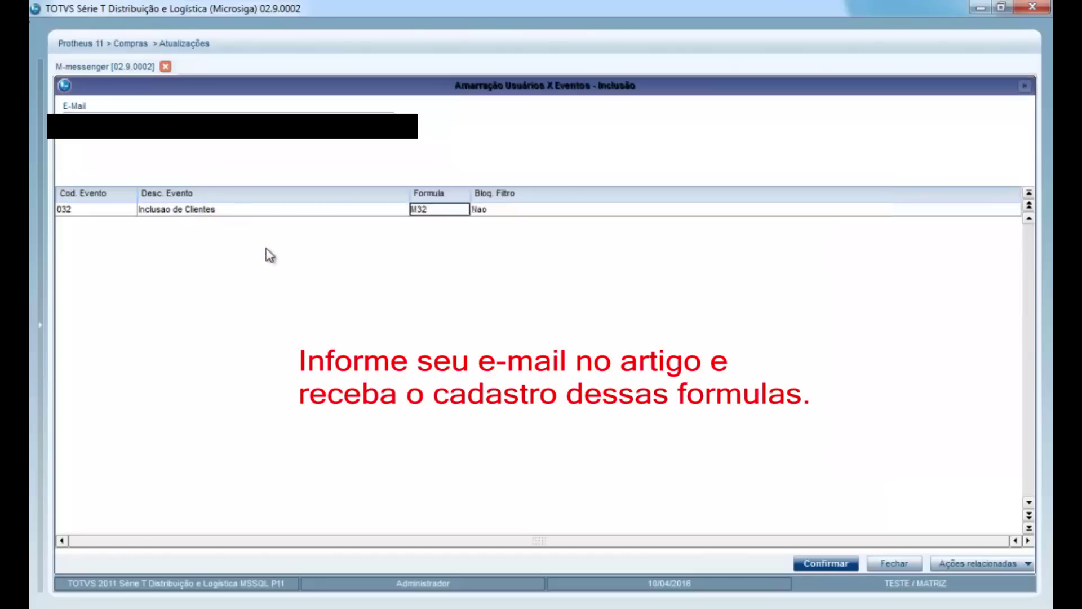
{"action": "key", "text": "Return"}
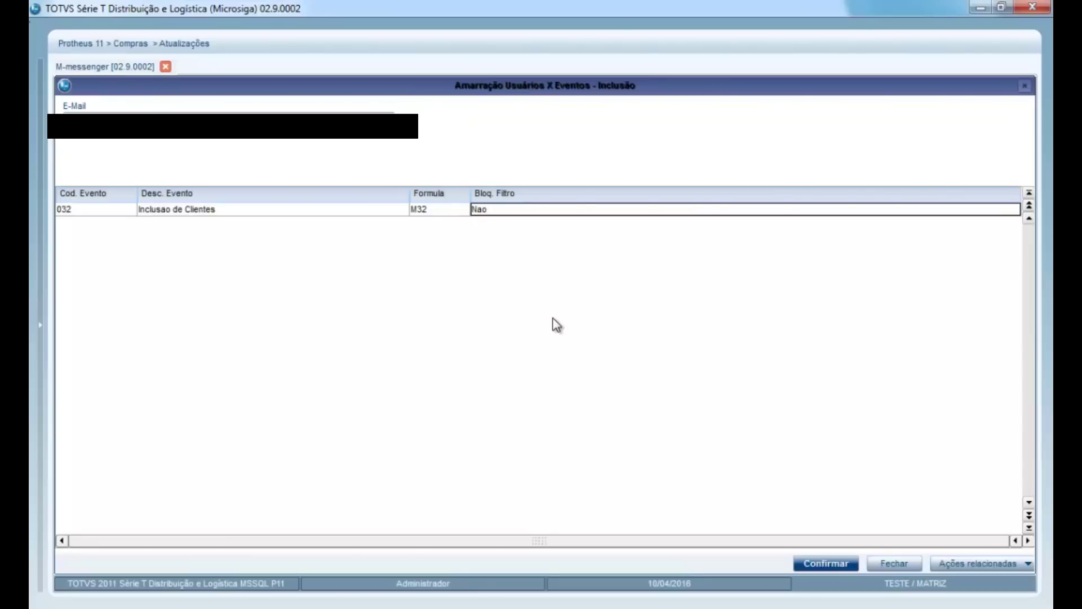
Add a second row to the event grid with event 030, Entrada de documento fiscal.
{"action": "key", "text": "Return"}
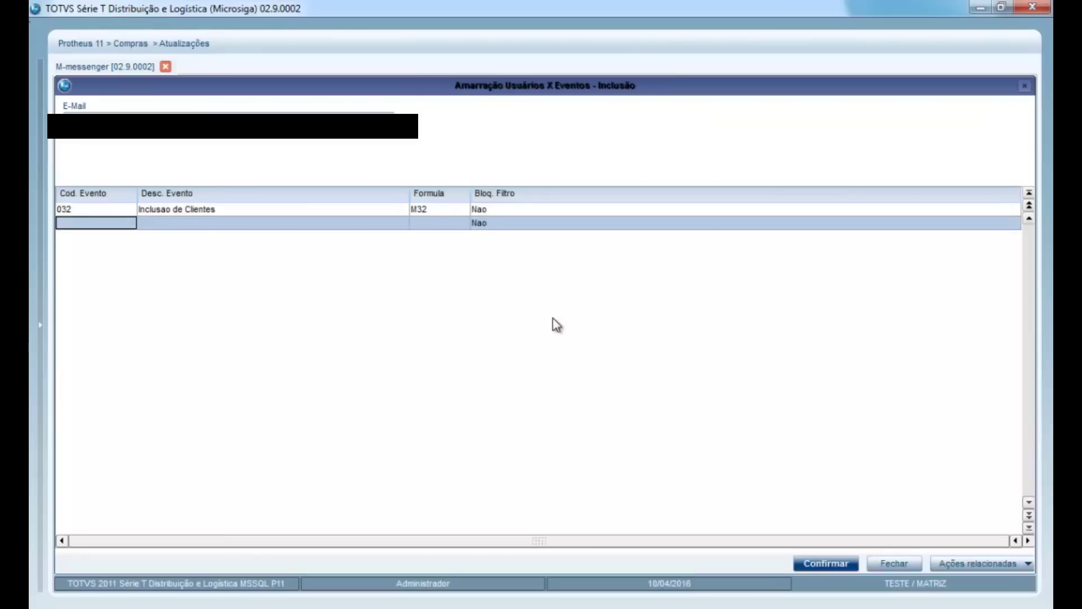
{"action": "key", "text": "F3"}
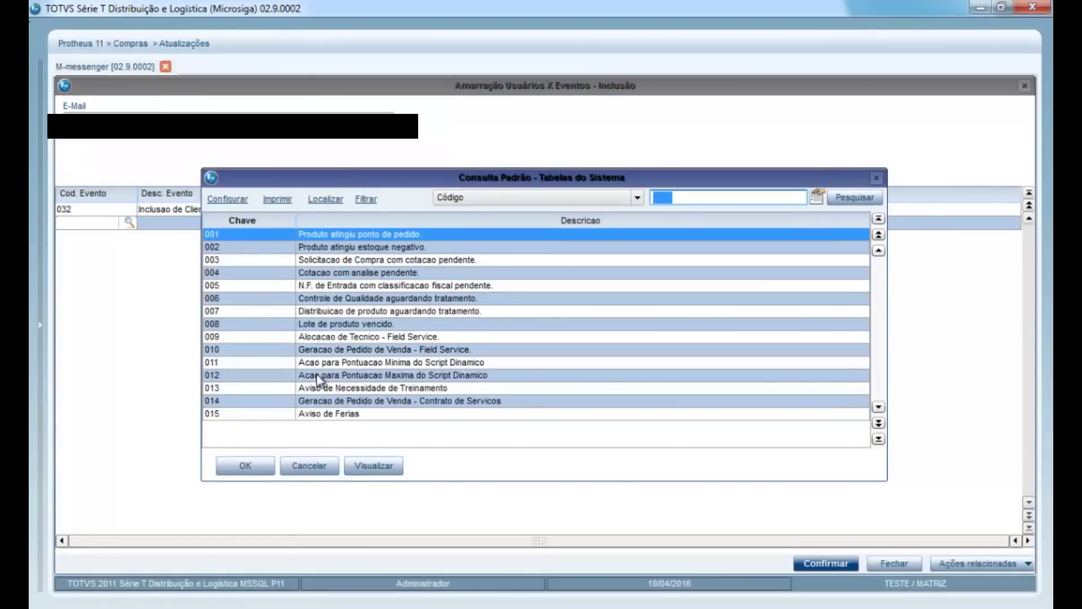
{"action": "left_click", "coordinate": [314, 400]}
{"action": "key", "text": "Down"}
{"action": "key", "text": "Down"}
{"action": "key", "text": "Down"}
{"action": "key", "text": "Down"}
{"action": "key", "text": "Down"}
{"action": "key", "text": "Down"}
{"action": "key", "text": "Down"}
{"action": "key", "text": "Down"}
{"action": "key", "text": "Down"}
{"action": "key", "text": "Down"}
{"action": "key", "text": "Down"}
{"action": "key", "text": "Down"}
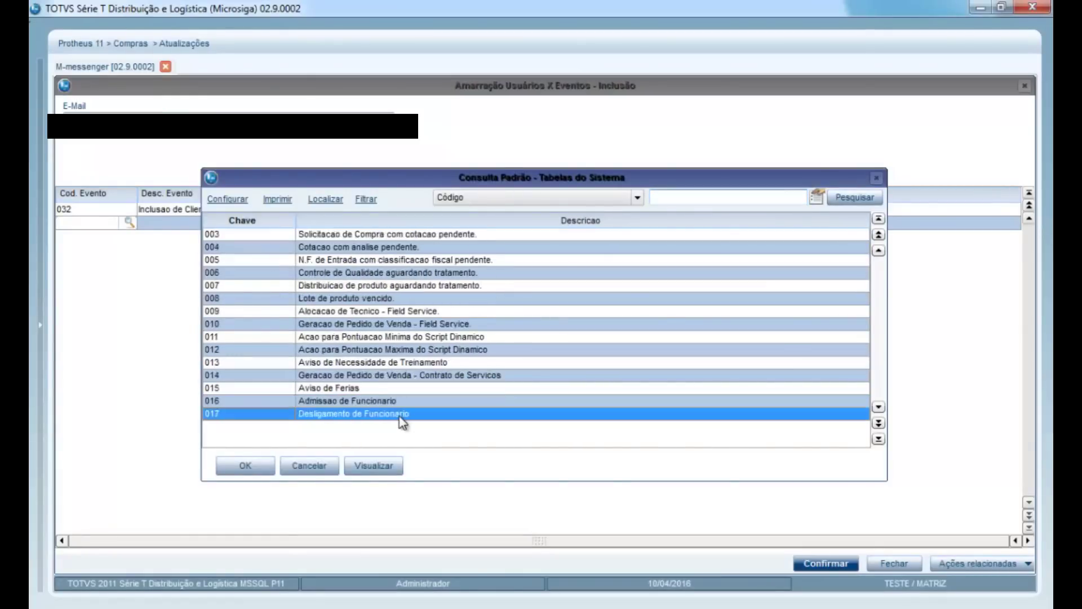
{"action": "key", "text": "Down"}
{"action": "key", "text": "Down"}
{"action": "key", "text": "Down"}
{"action": "key", "text": "Down"}
{"action": "key", "text": "Down"}
{"action": "key", "text": "Down"}
{"action": "key", "text": "Down"}
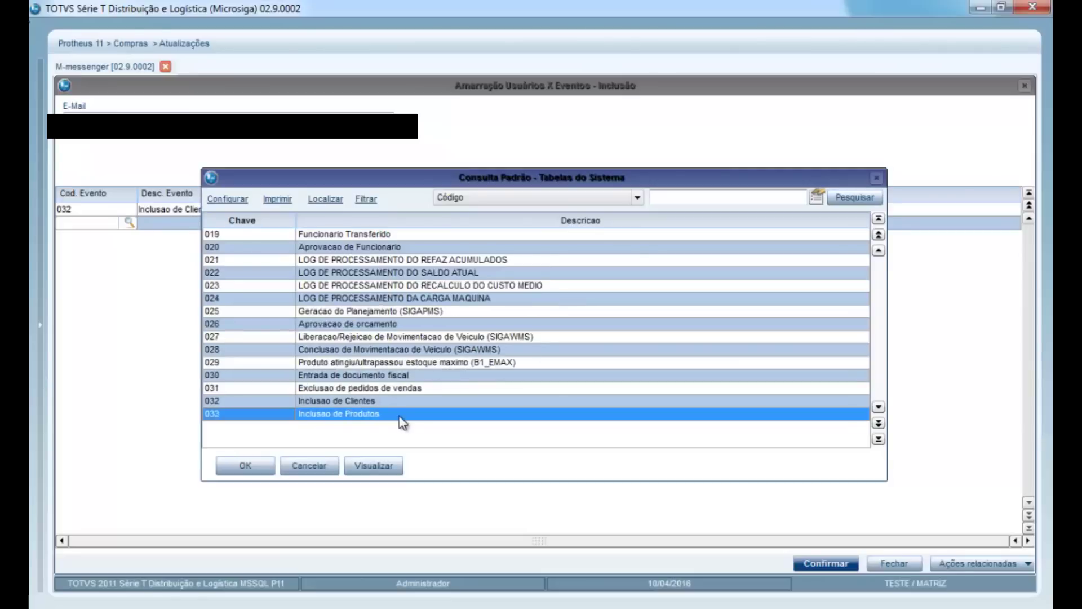
{"action": "key", "text": "Up"}
{"action": "key", "text": "Up"}
{"action": "key", "text": "Up"}
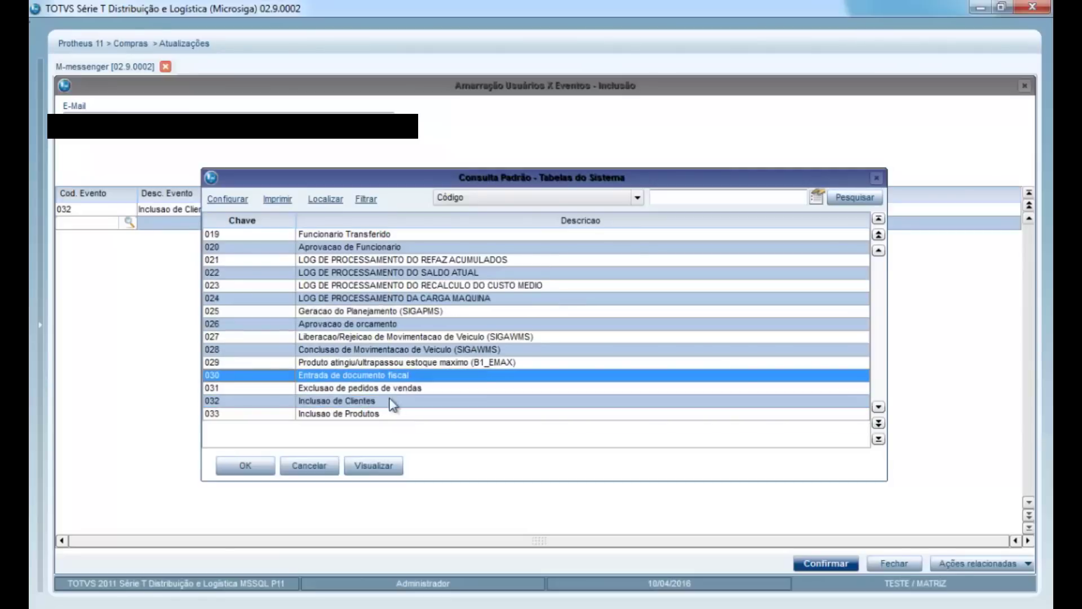
{"action": "double_click", "coordinate": [343, 374]}
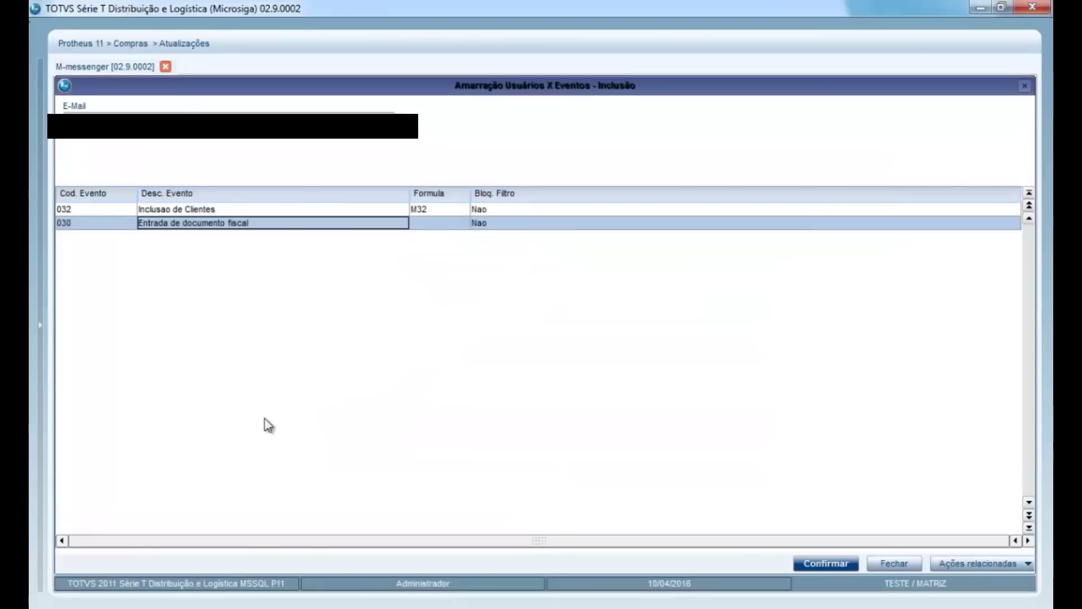
Assign formula M30, ENTRADA DE NOTA, to the Entrada de documento fiscal event and save the e-mail's event assignments.
{"action": "key", "text": "Right"}
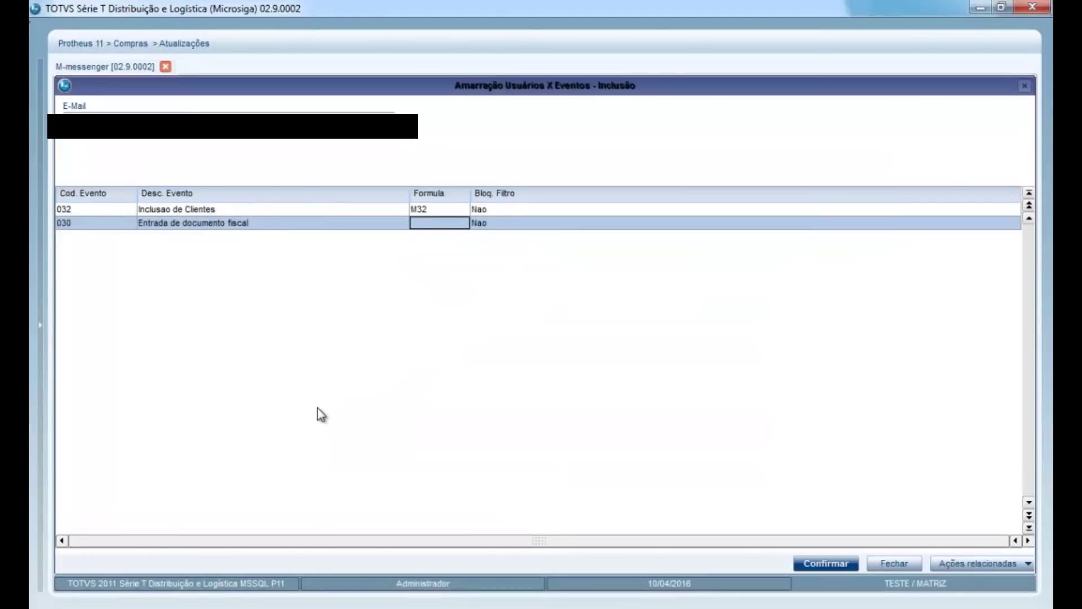
{"action": "key", "text": "F3"}
{"action": "left_click", "coordinate": [300, 235]}
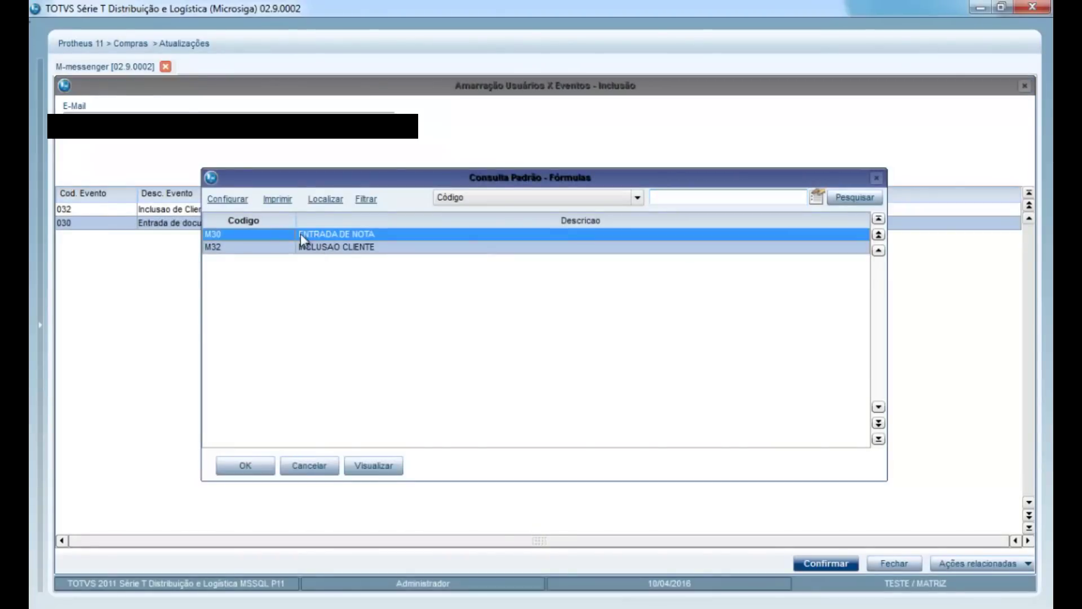
{"action": "double_click", "coordinate": [340, 232]}
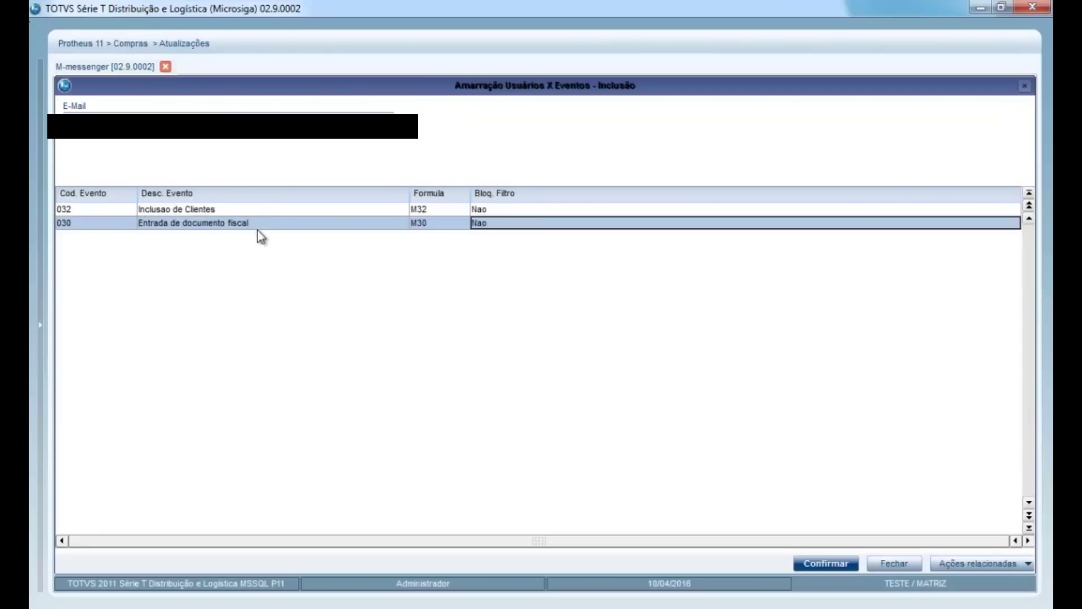
{"action": "left_click", "coordinate": [810, 565]}
{"action": "left_click", "coordinate": [895, 563]}
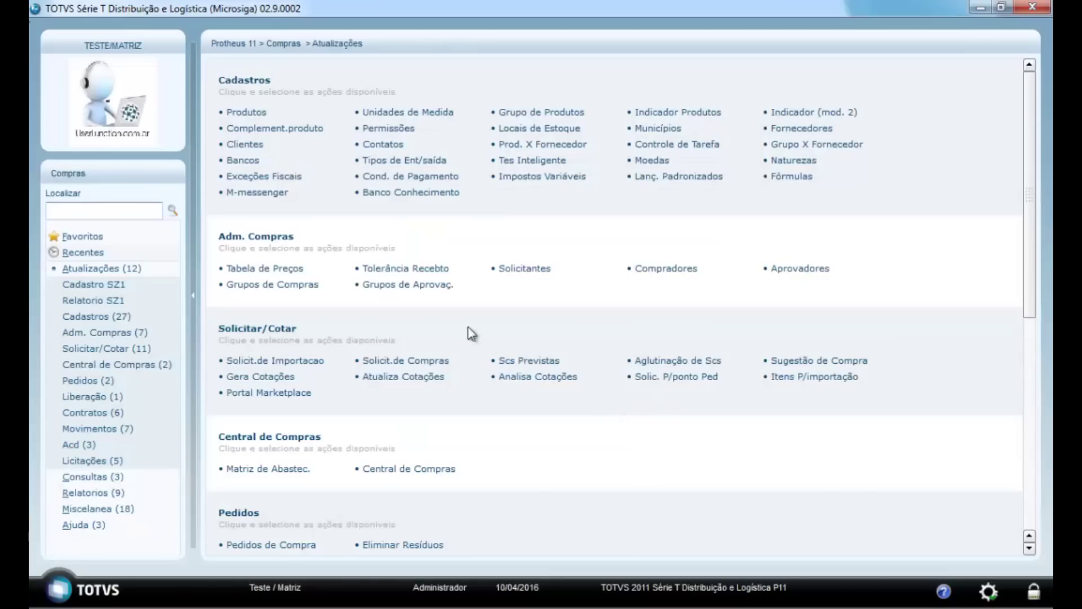
Register a new customer with store 04, income 1,00, type Cons.Final and municipality SAO PAULO, SP, filling in the customer's code, name and address.
{"action": "left_click", "coordinate": [247, 145]}
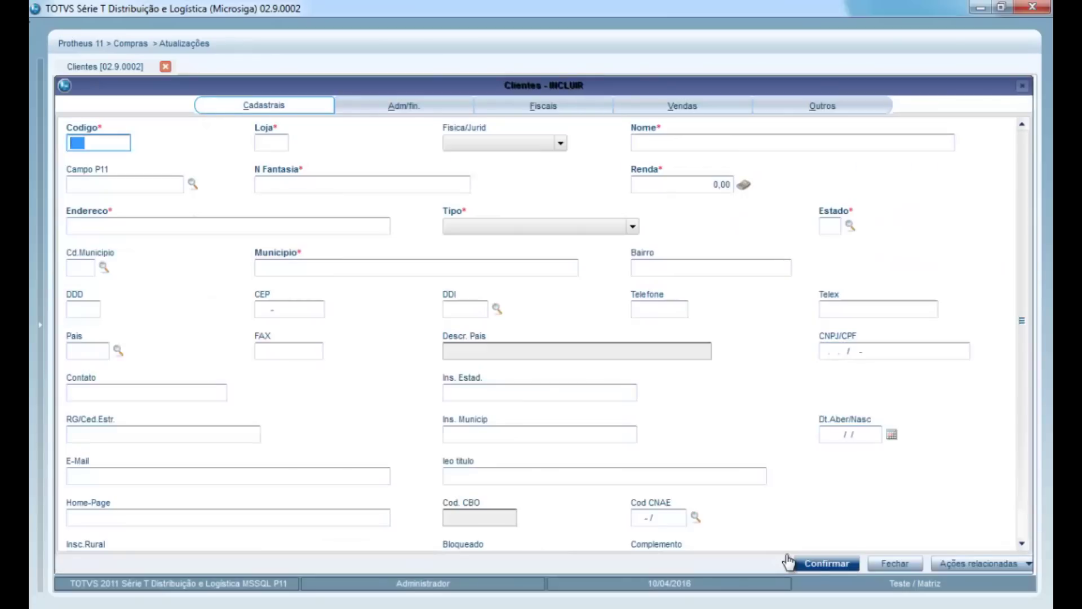
{"action": "type", "text": "000010"}
{"action": "key", "text": "Tab"}
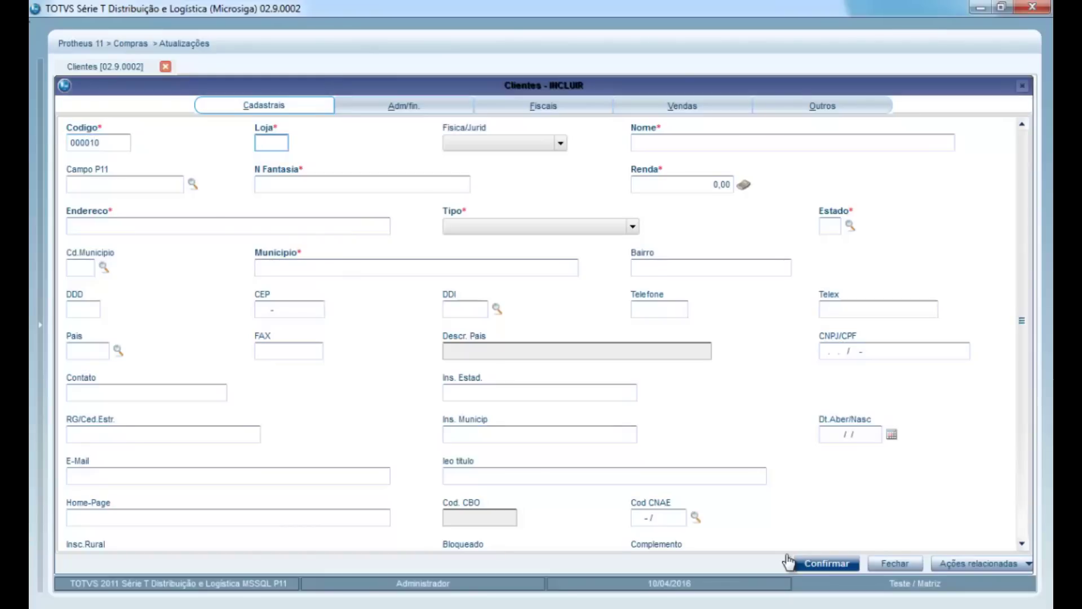
{"action": "type", "text": "04"}
{"action": "key", "text": "Tab"}
{"action": "key", "text": "Tab"}
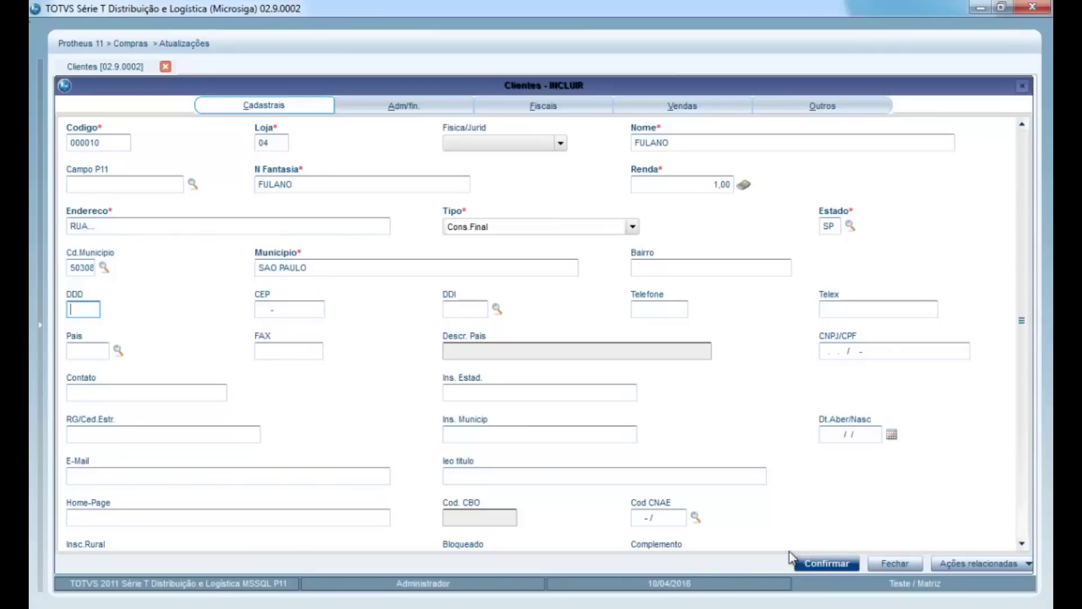
{"action": "left_click", "coordinate": [826, 563]}
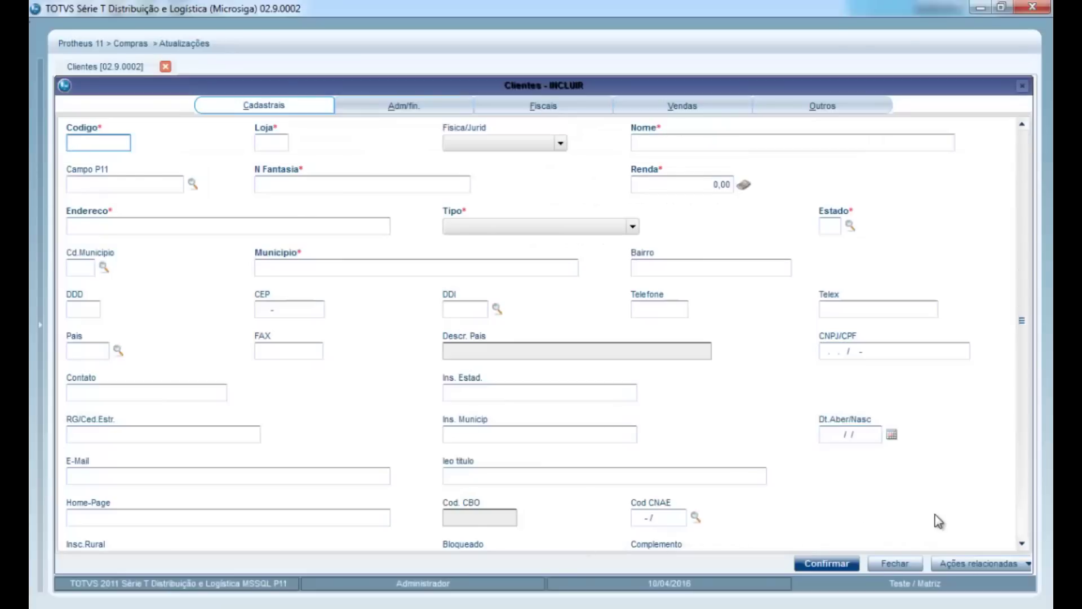
Leave the customer register and open a new Documento Entrada record from the Compras movements.
{"action": "left_click", "coordinate": [901, 565]}
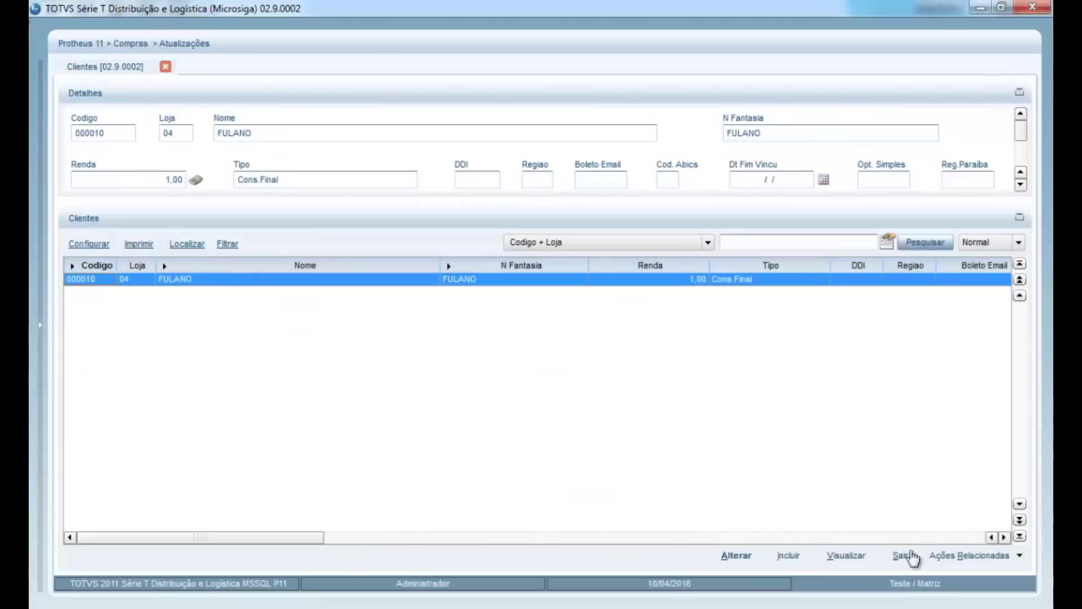
{"action": "left_click", "coordinate": [896, 557]}
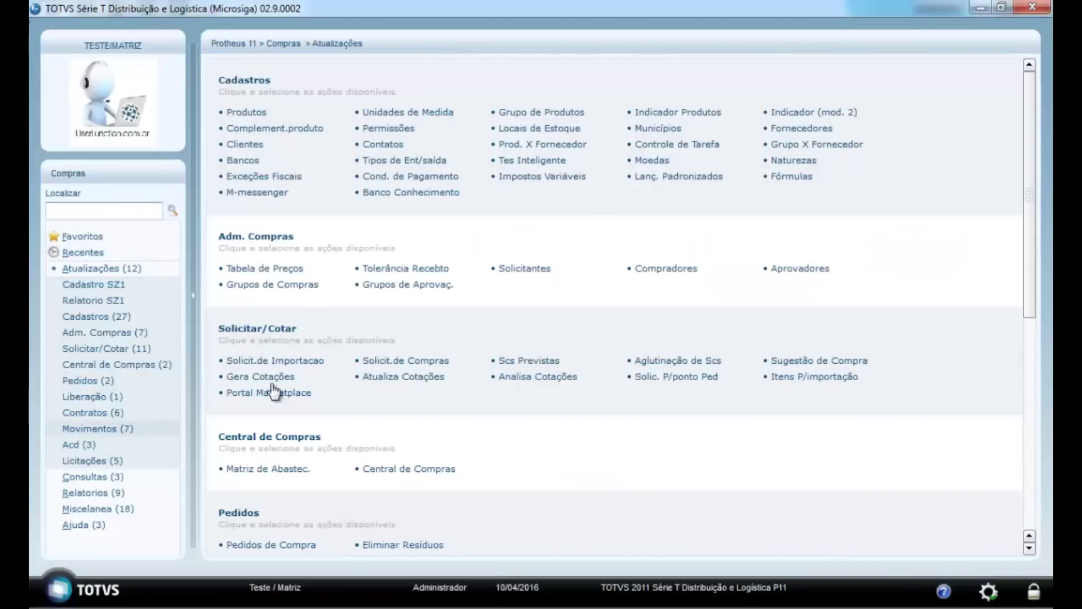
{"action": "left_click", "coordinate": [76, 269]}
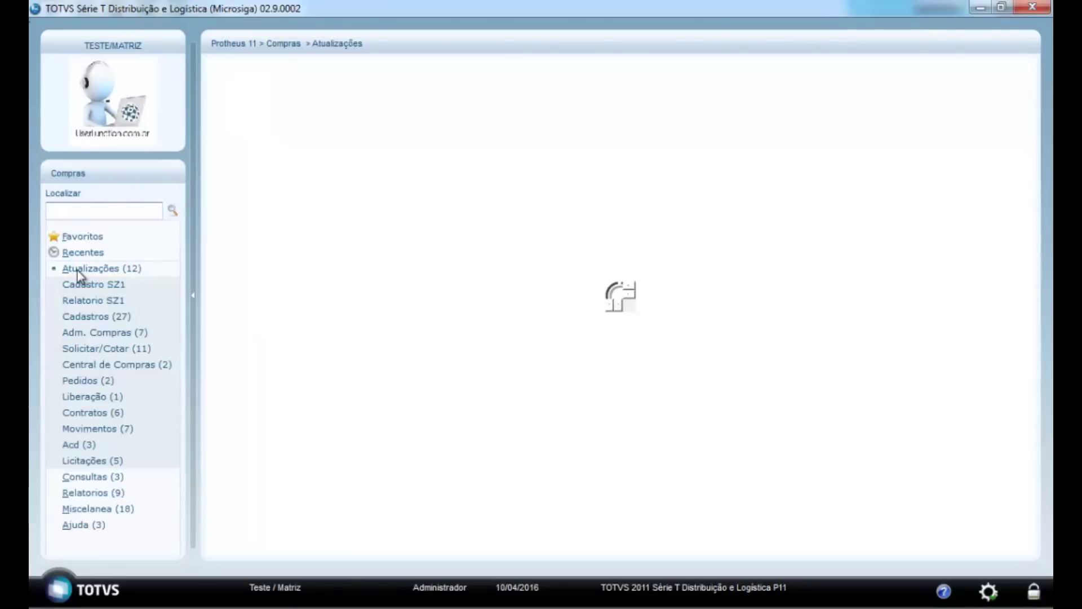
{"action": "left_click", "coordinate": [91, 429]}
{"action": "left_click", "coordinate": [108, 476]}
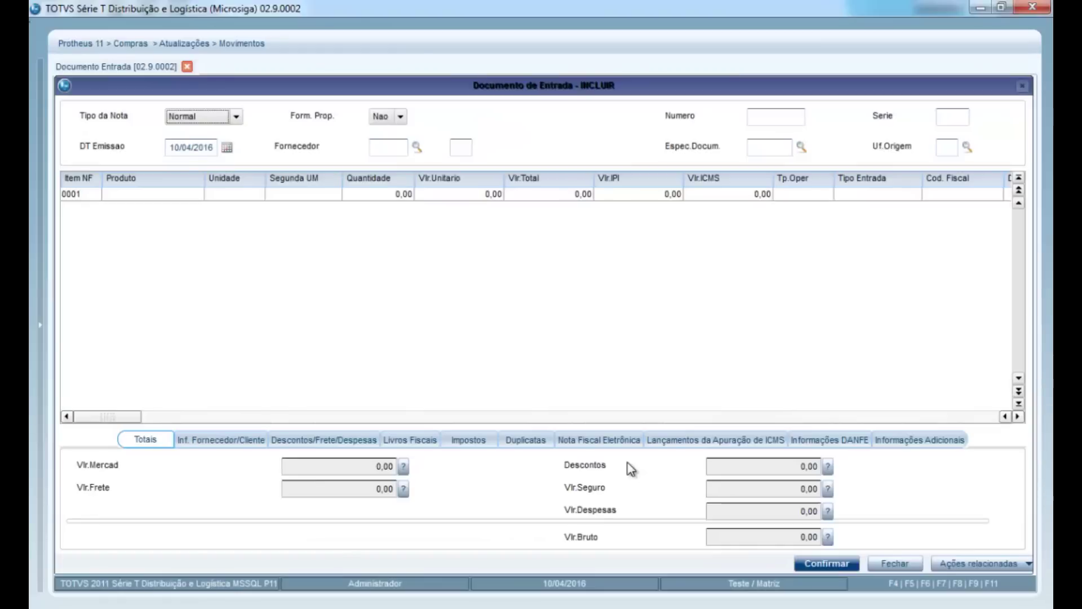
Set the entry document's number to 3483275 and its series to 1.
{"action": "left_click", "coordinate": [796, 121]}
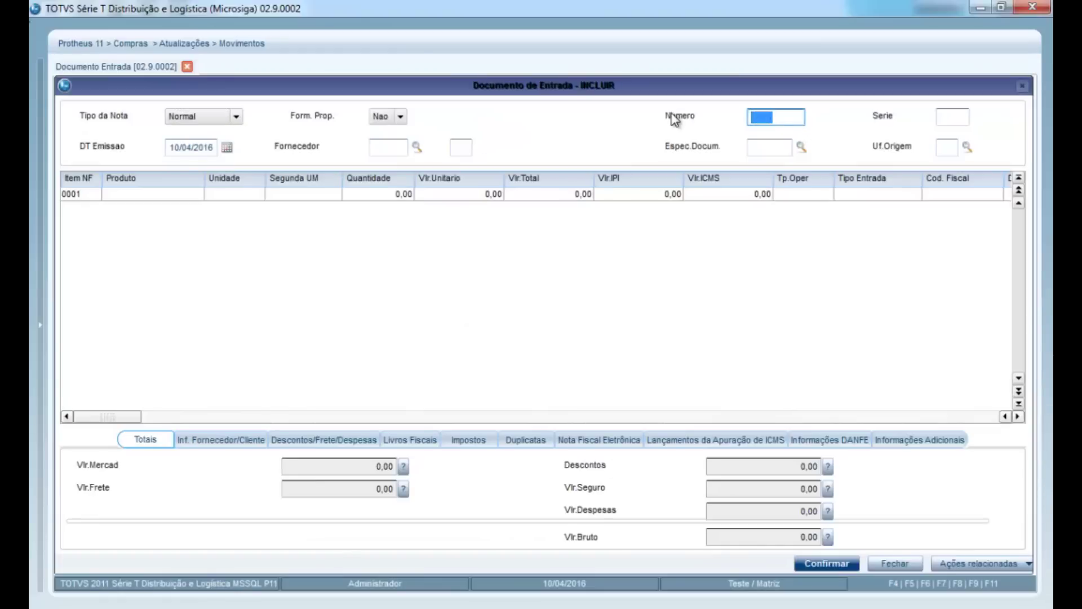
{"action": "type", "text": "3483275"}
{"action": "key", "text": "Tab"}
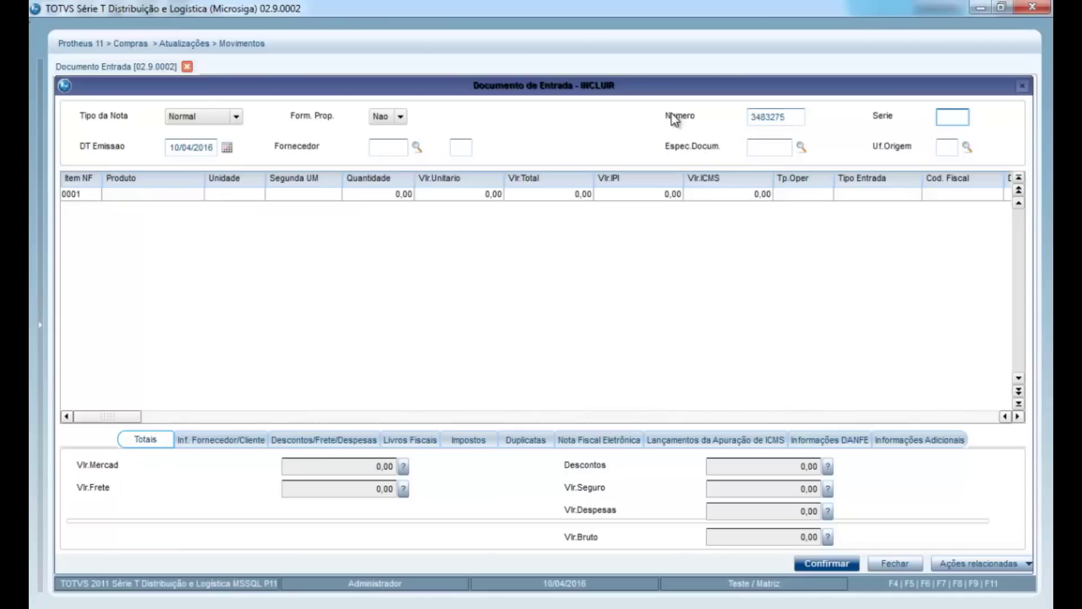
{"action": "key", "text": "Tab"}
{"action": "key", "text": "Tab"}
Assign supplier USER FUNCTION, store 02, to the entry document and set its document species to NF.
{"action": "key", "text": "F3"}
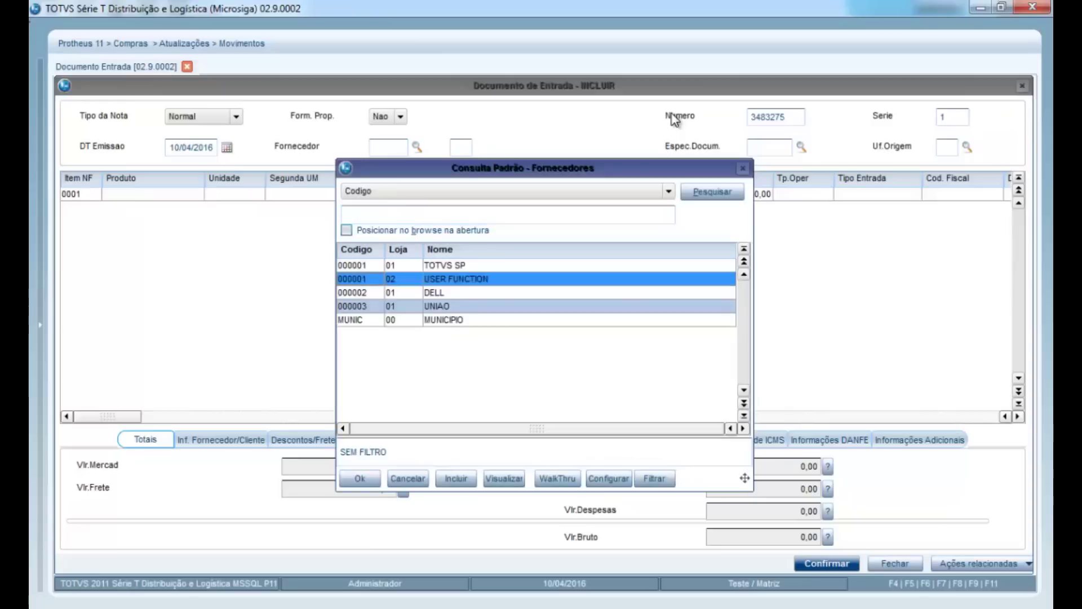
{"action": "key", "text": "Return"}
{"action": "key", "text": "Tab"}
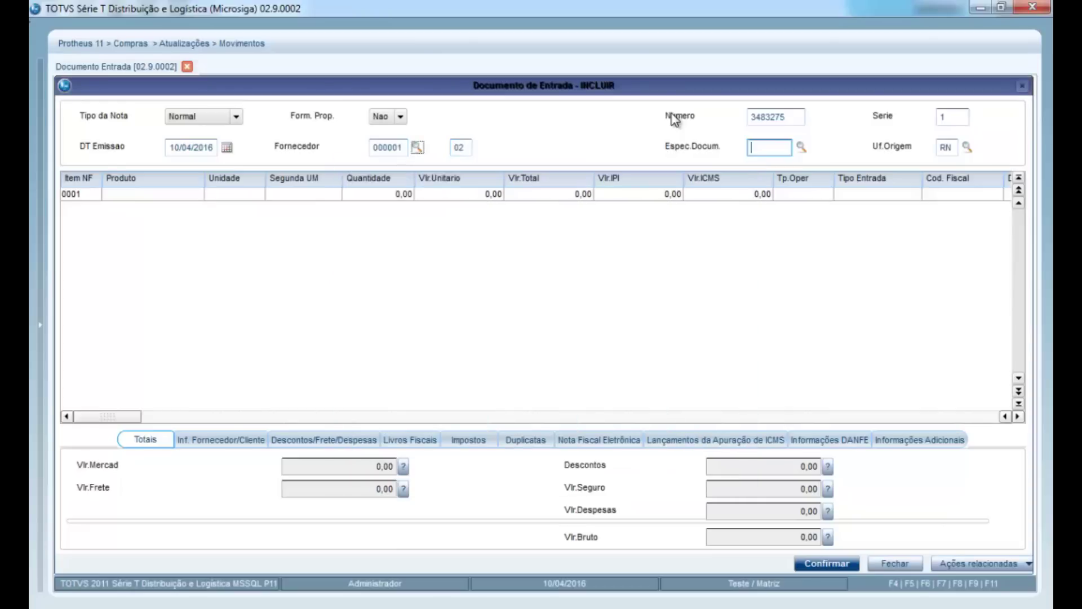
{"action": "type", "text": "NF"}
{"action": "key", "text": "Tab"}
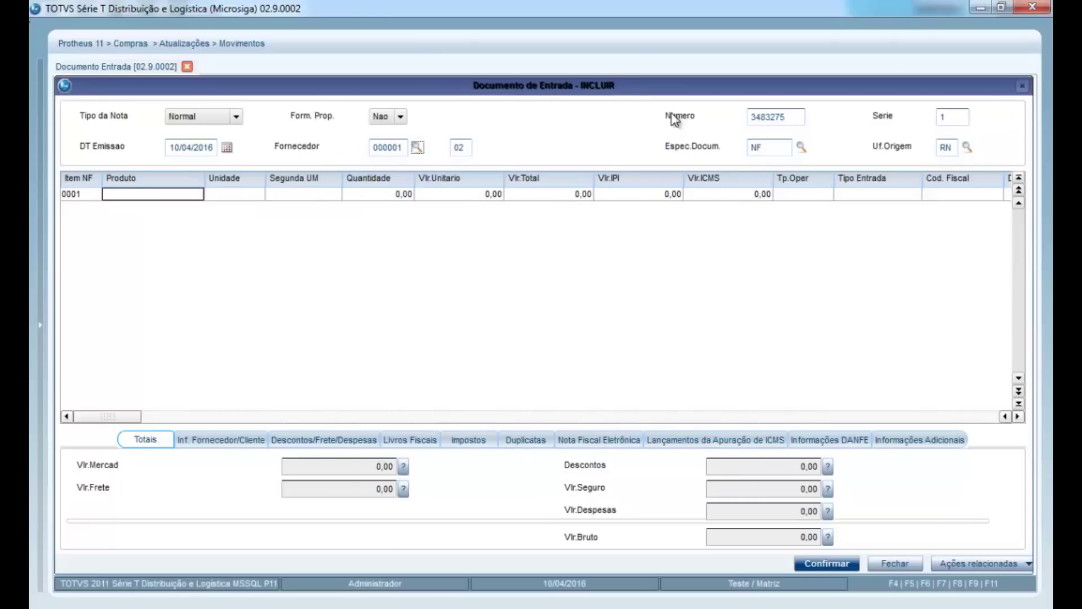
Add product 000002 with quantity 2, unit value 100,00 and entry type 001, and set payment condition 001 and nature 000001.
{"action": "key", "text": "F3"}
{"action": "key", "text": "Down"}
{"action": "key", "text": "Return"}
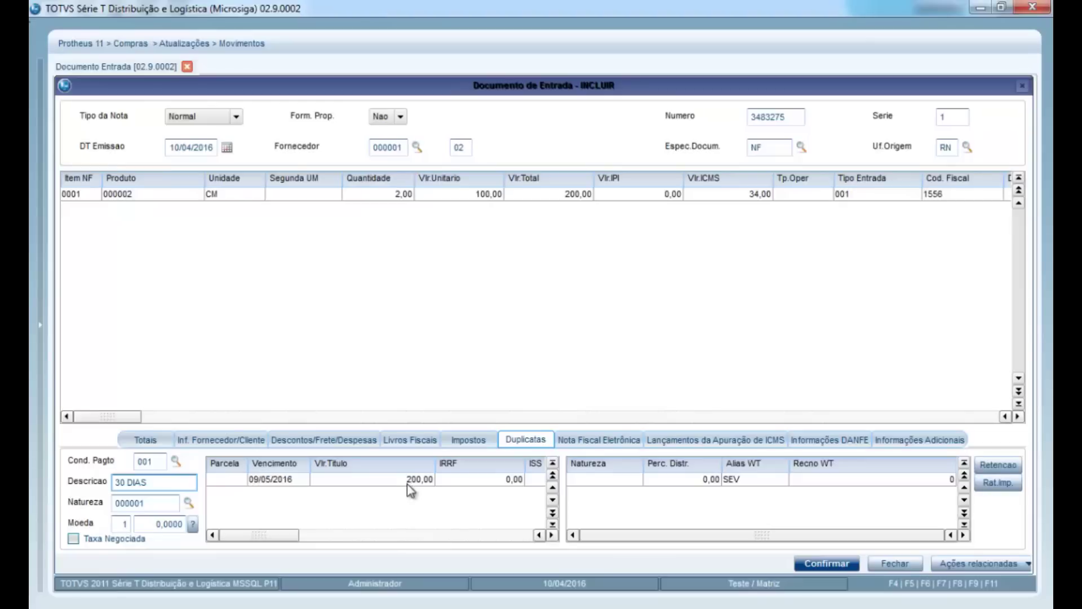
Check the entry document's totals and supplier information, and save the document.
{"action": "left_click", "coordinate": [147, 441]}
{"action": "left_click", "coordinate": [220, 441]}
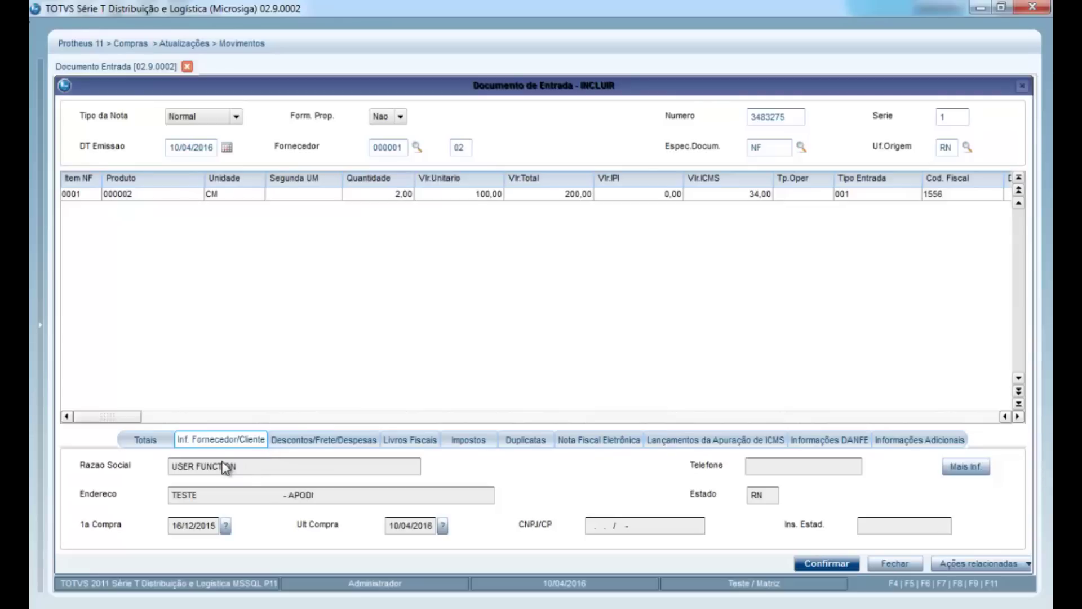
{"action": "left_click", "coordinate": [147, 439]}
{"action": "left_click", "coordinate": [818, 563]}
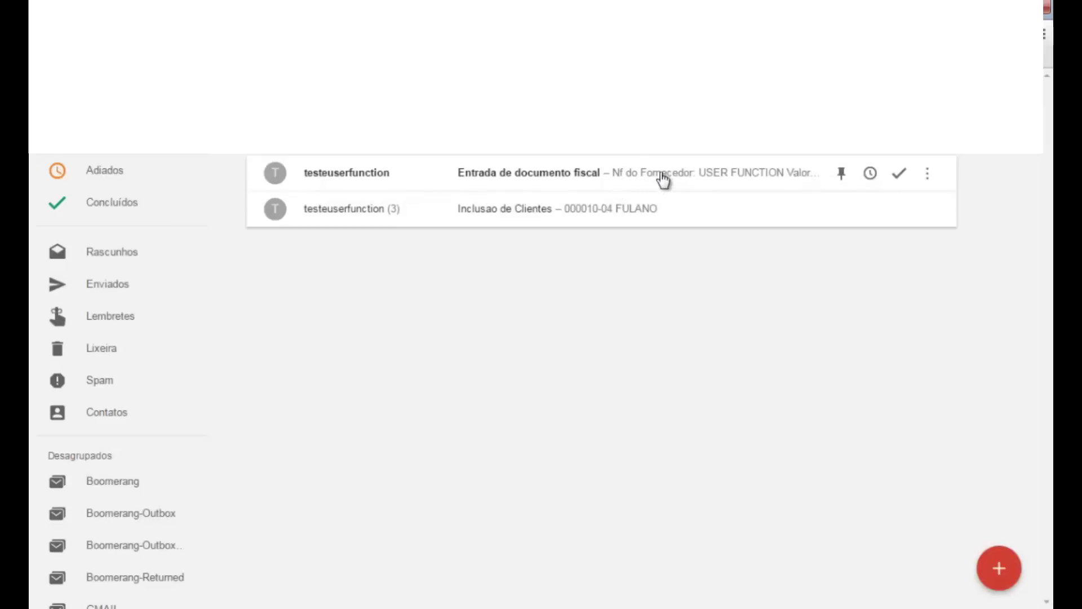
Switch to the e-mail inbox and examine the Entrada de documento fiscal message for the supplier, value and due date.
{"action": "left_click", "coordinate": [683, 179]}
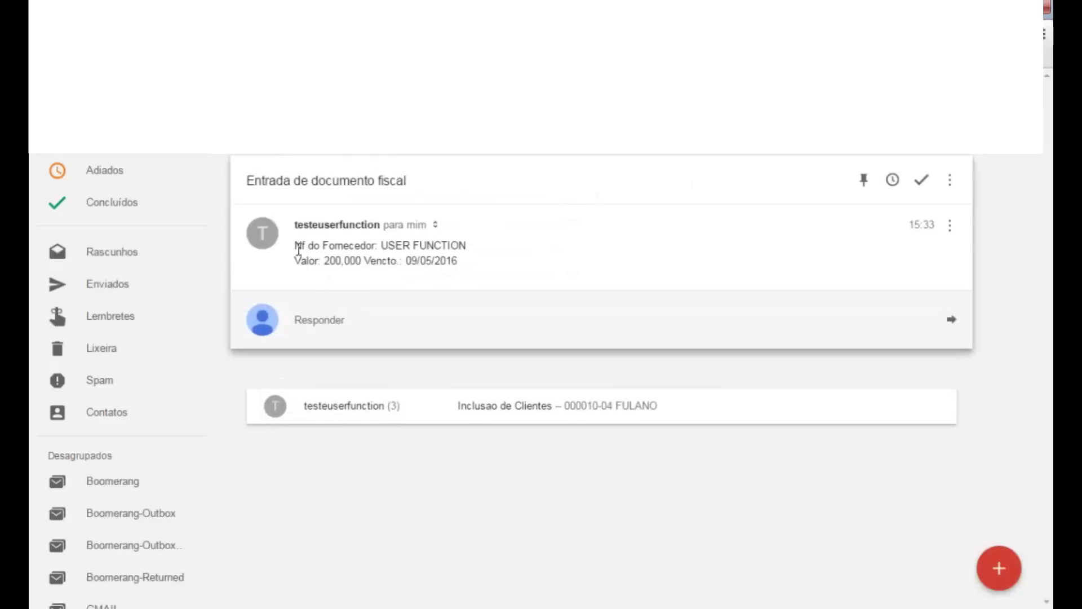
{"action": "left_click_drag", "start_coordinate": [302, 245], "coordinate": [458, 263]}
{"action": "left_click_drag", "start_coordinate": [294, 246], "coordinate": [460, 260]}
{"action": "left_click", "coordinate": [324, 248]}
{"action": "left_click_drag", "start_coordinate": [349, 247], "coordinate": [361, 246]}
{"action": "left_click_drag", "start_coordinate": [463, 248], "coordinate": [464, 248]}
{"action": "left_click", "coordinate": [412, 263]}
{"action": "left_click_drag", "start_coordinate": [310, 262], "coordinate": [440, 262]}
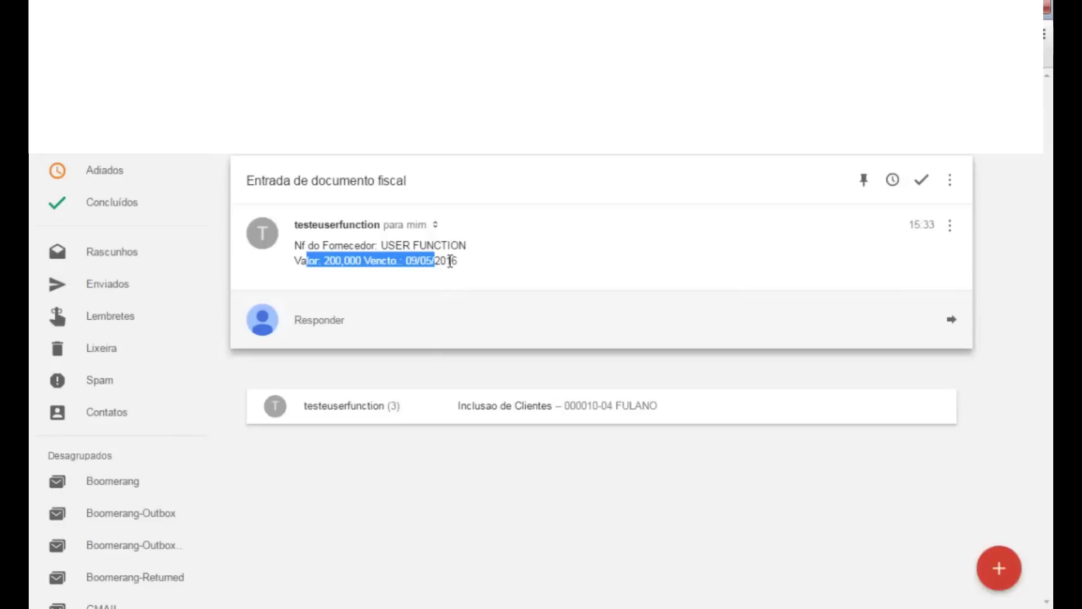
{"action": "left_click", "coordinate": [448, 261]}
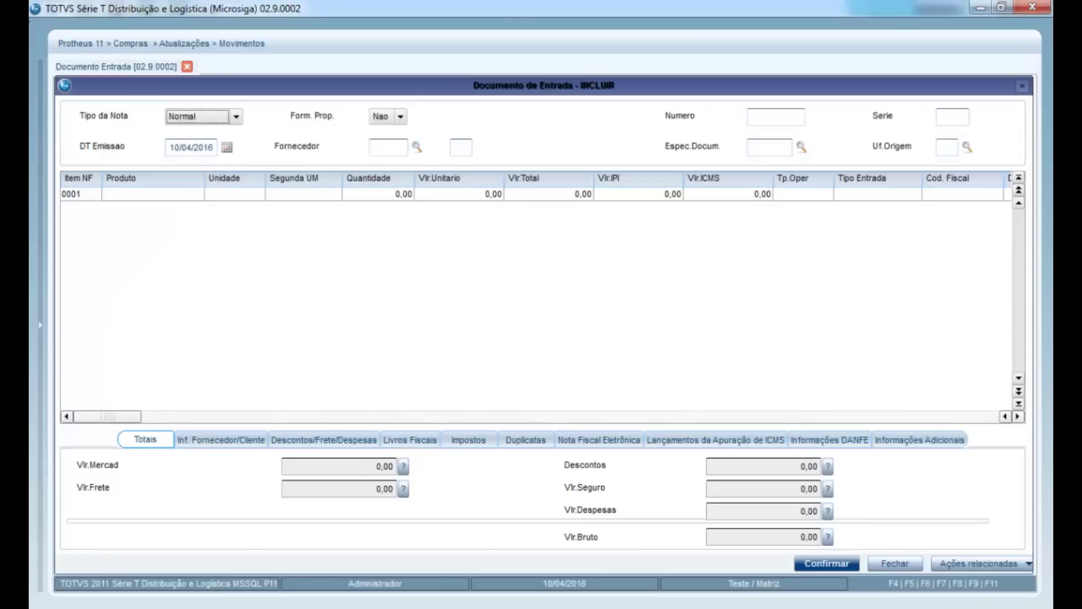